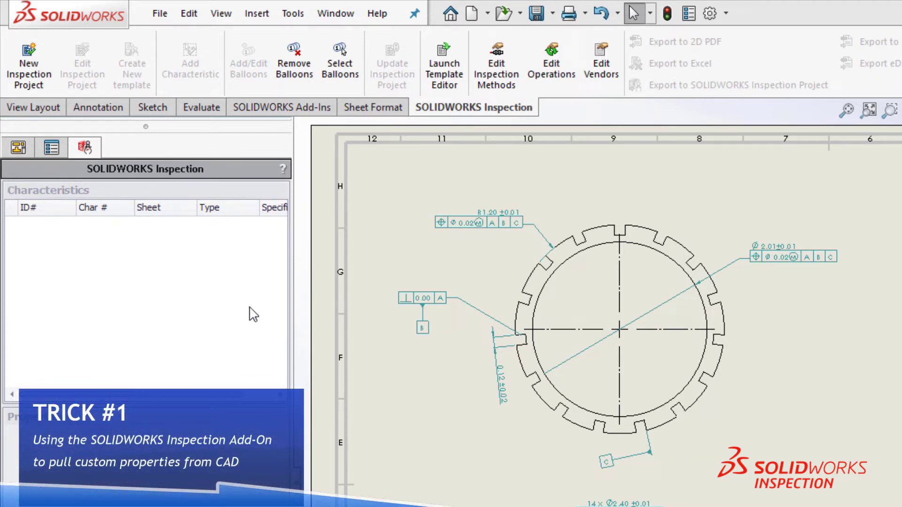
# Start a new inspection project for the drawing from the Default.swidot template
pyautogui.click(35, 70)
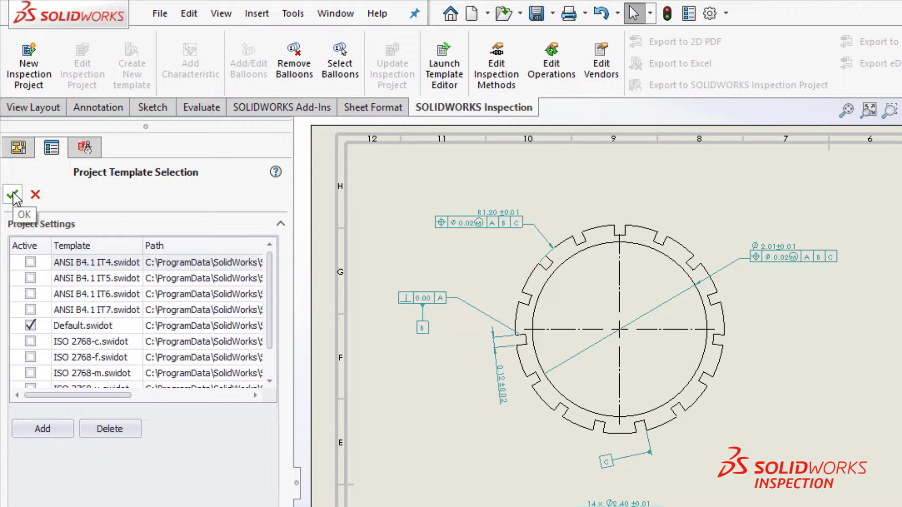
pyautogui.click(13, 194)
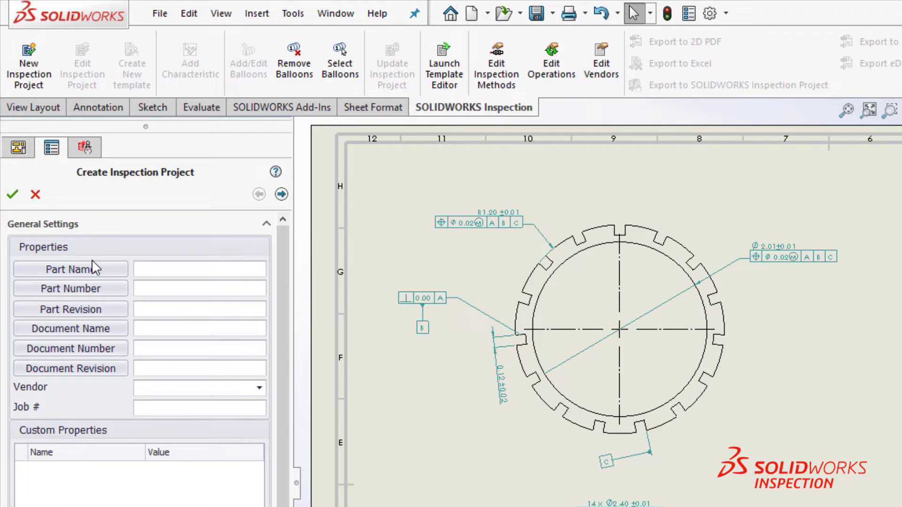
# Link Part Name to the model's PartName property, giving Standard Leg-TopGear
pyautogui.click(96, 270)
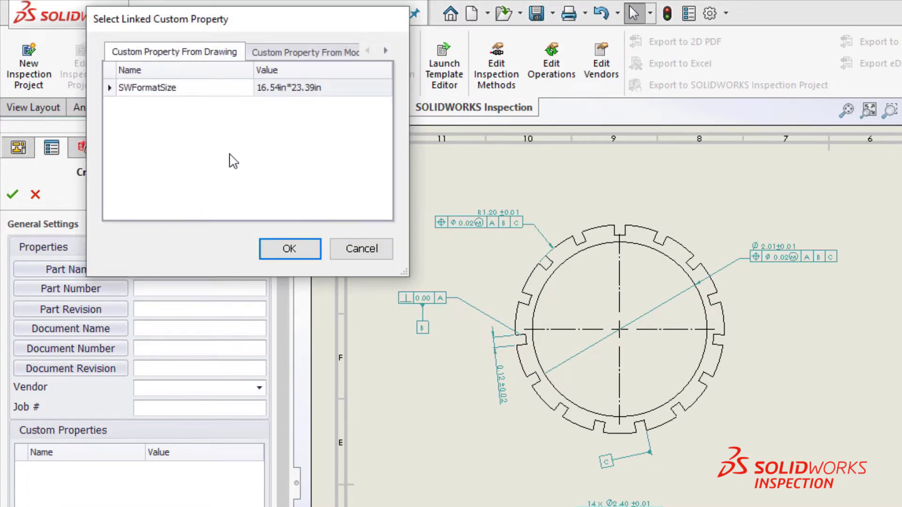
pyautogui.click(308, 52)
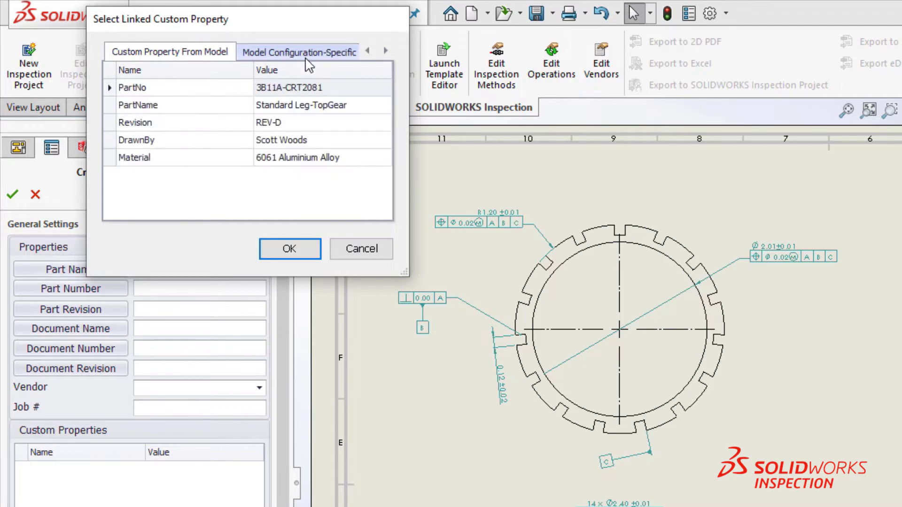
pyautogui.click(283, 109)
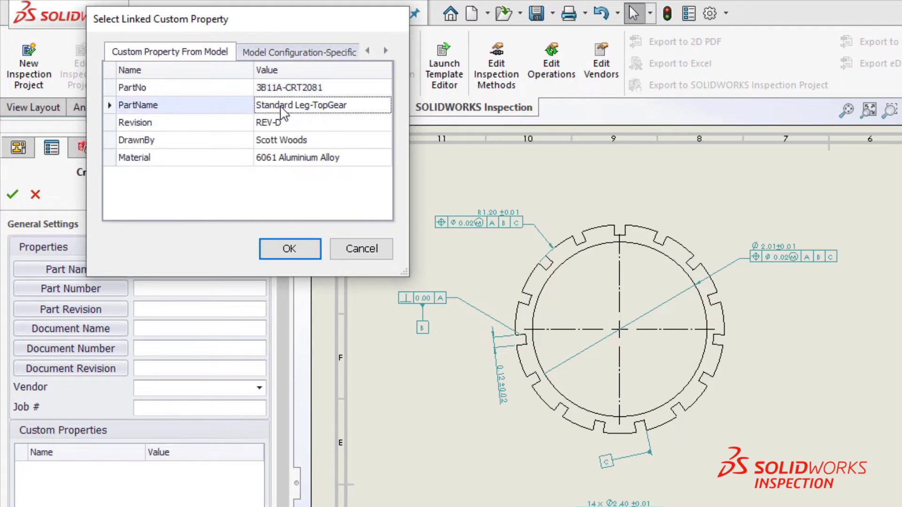
pyautogui.click(277, 249)
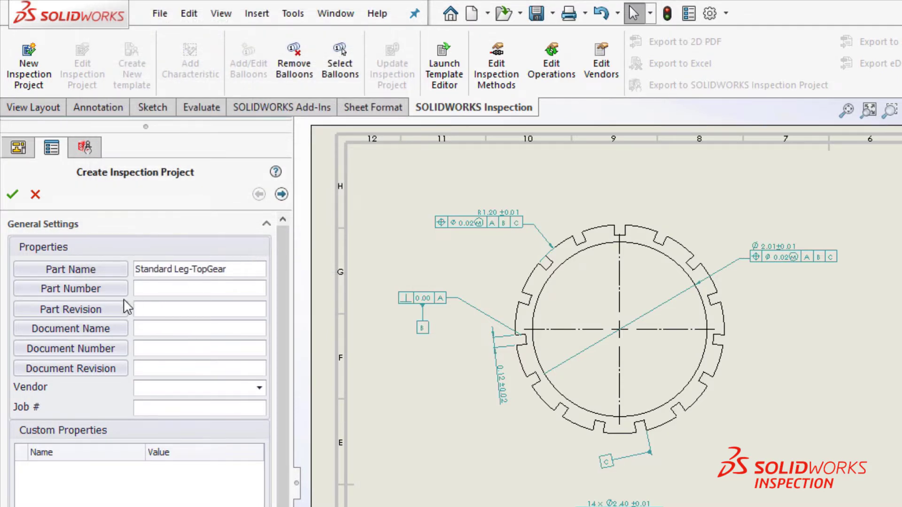
# Link Part Number to the model's PartNo property, giving 3B11A-CRT2081
pyautogui.click(108, 292)
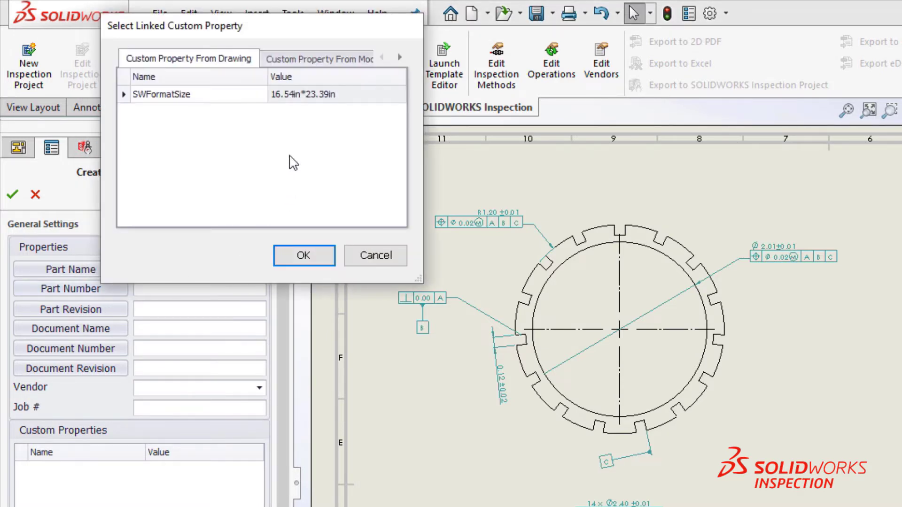
pyautogui.click(297, 58)
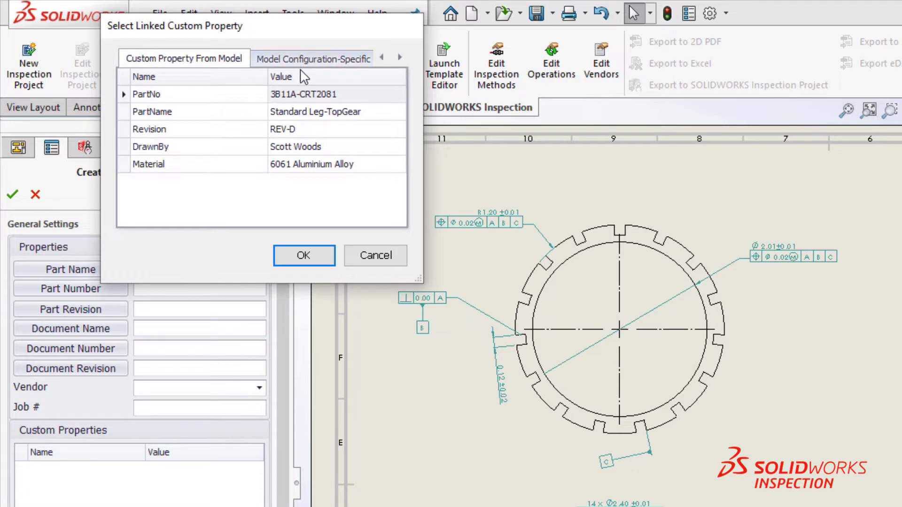
pyautogui.click(299, 95)
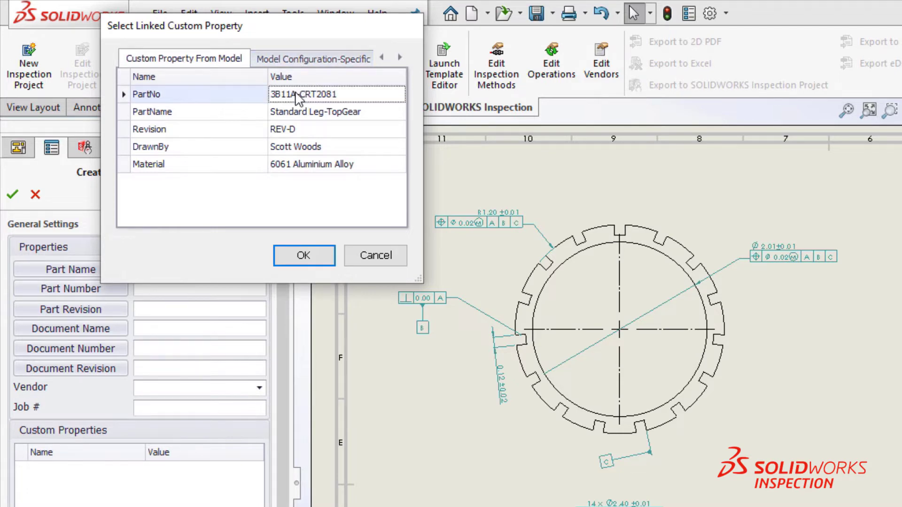
pyautogui.click(298, 256)
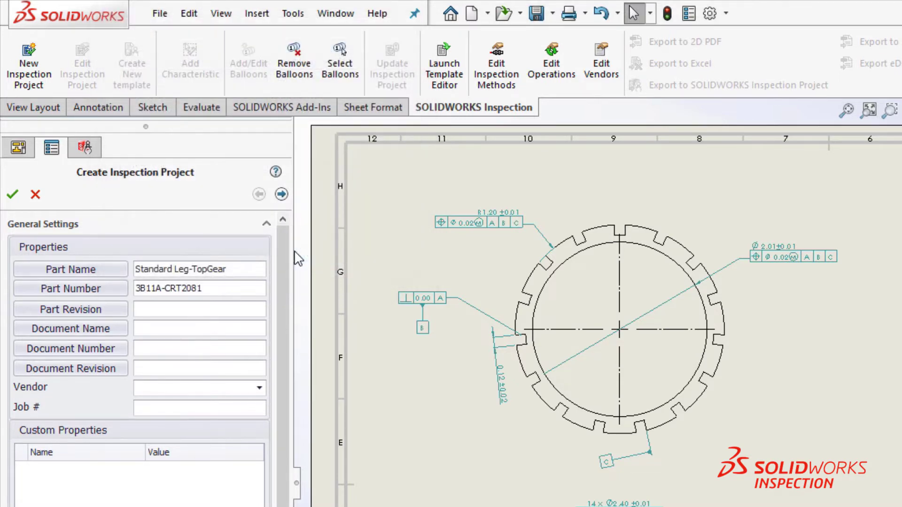
# Link Part Revision to the model's Revision property (REV-D) and add a custom property row
pyautogui.click(115, 315)
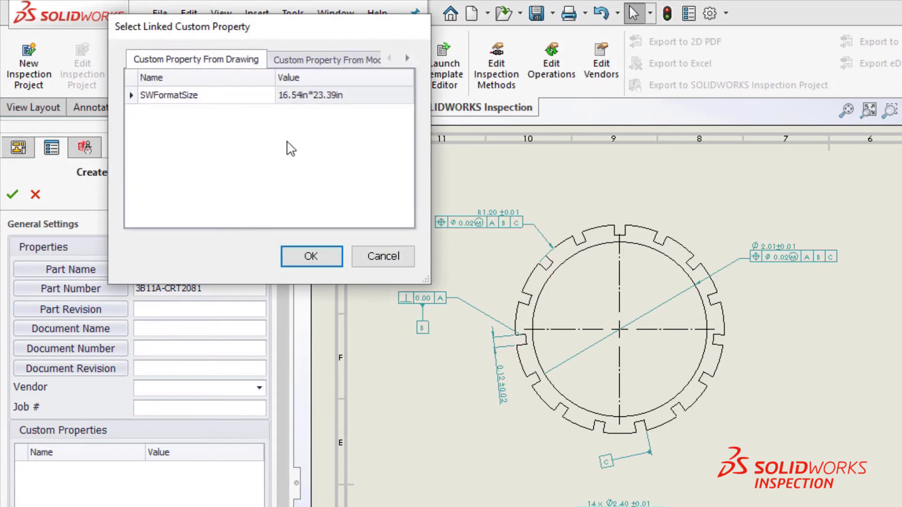
pyautogui.click(314, 61)
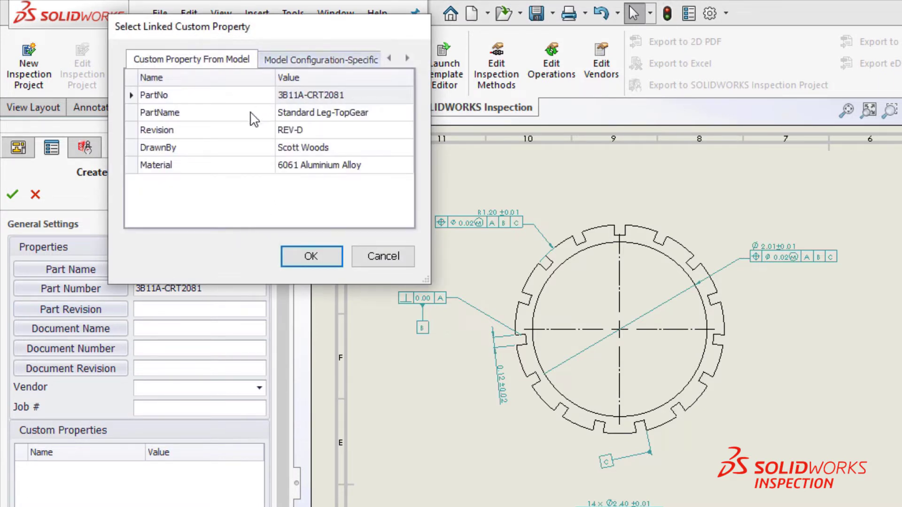
pyautogui.click(239, 131)
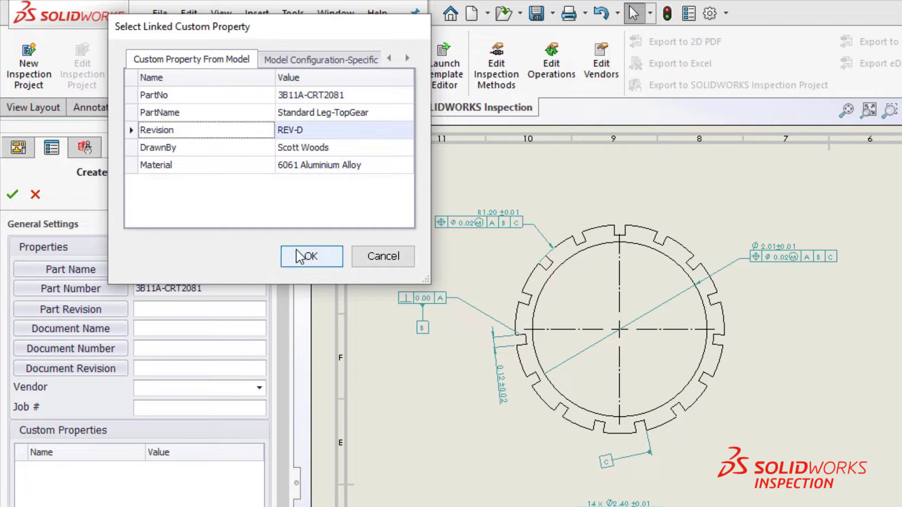
pyautogui.click(303, 256)
pyautogui.click(138, 470)
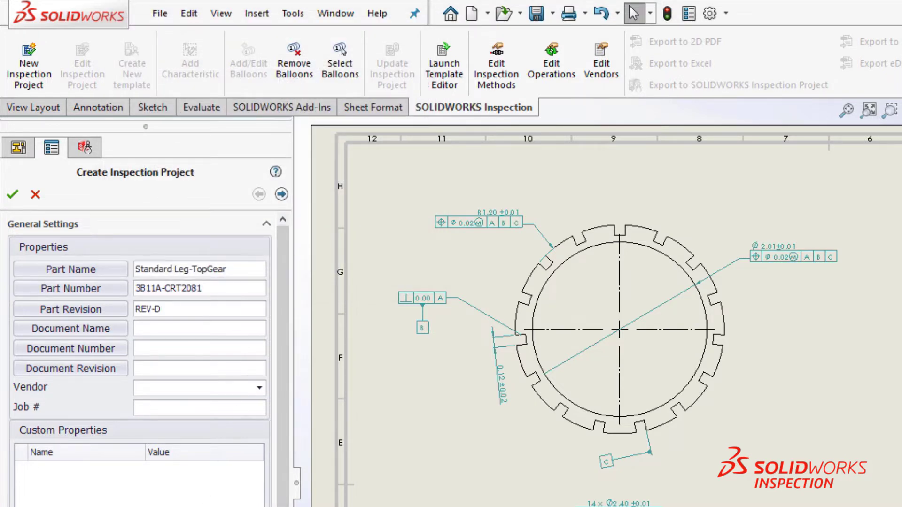
# Add a Drawn By custom property linked to the model's DrawnBy property
pyautogui.click(137, 470)
pyautogui.write('Drawn By')
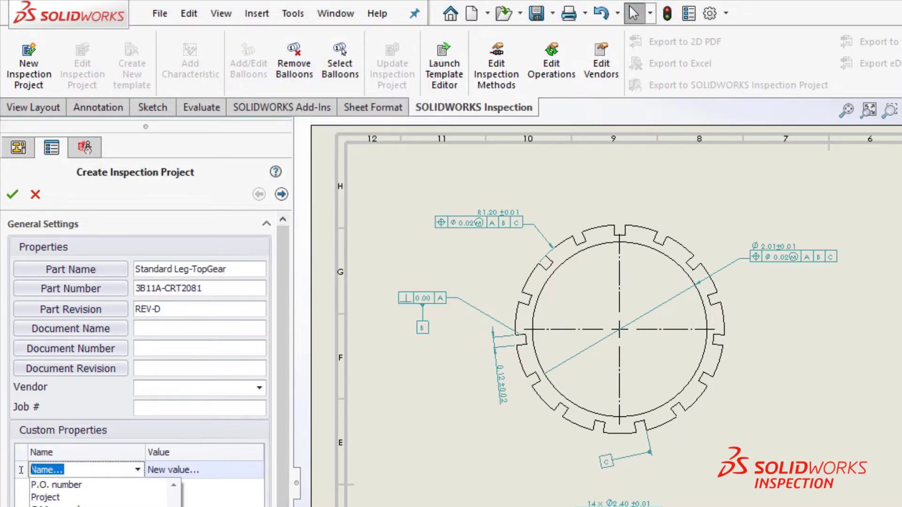
pyautogui.click(253, 467)
pyautogui.click(254, 466)
pyautogui.click(237, 50)
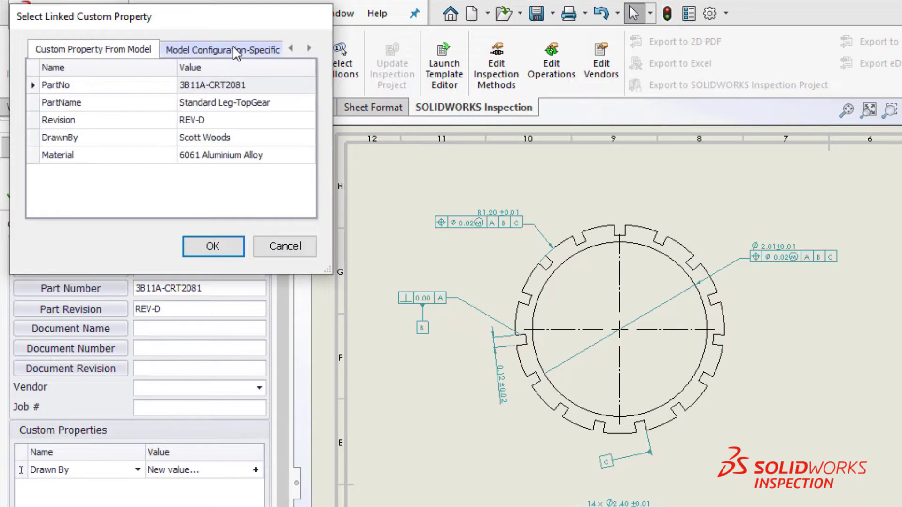
pyautogui.click(202, 136)
pyautogui.click(211, 244)
# Add a Material custom property linked to the model's Material, 6061 Aluminium Alloy
pyautogui.write('Material')
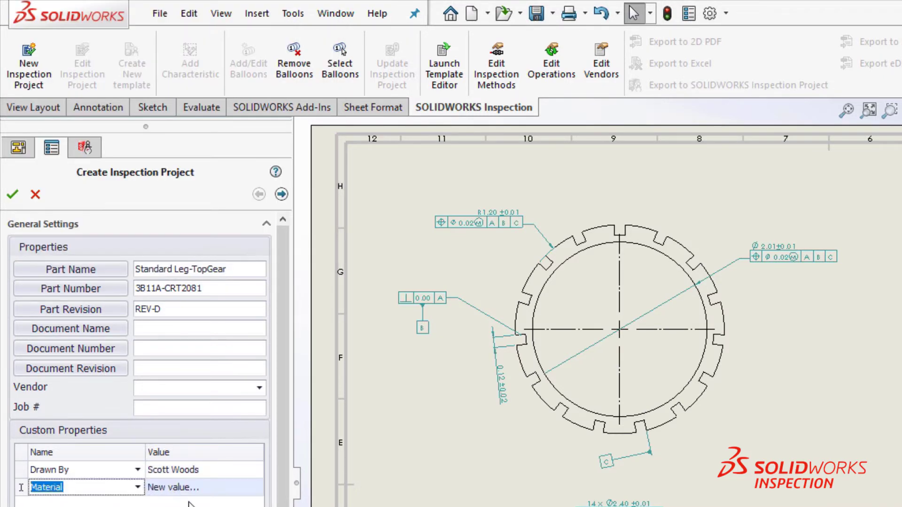
pyautogui.click(255, 487)
pyautogui.click(238, 49)
pyautogui.click(57, 155)
pyautogui.click(213, 246)
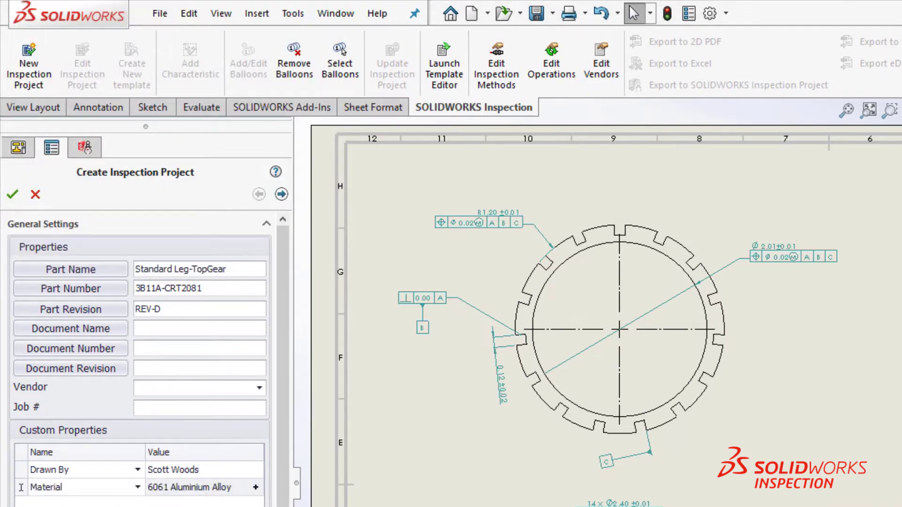
# Add a Vendor Part Number custom property with value Cr10-23FT
pyautogui.write('Vendor Part Number')
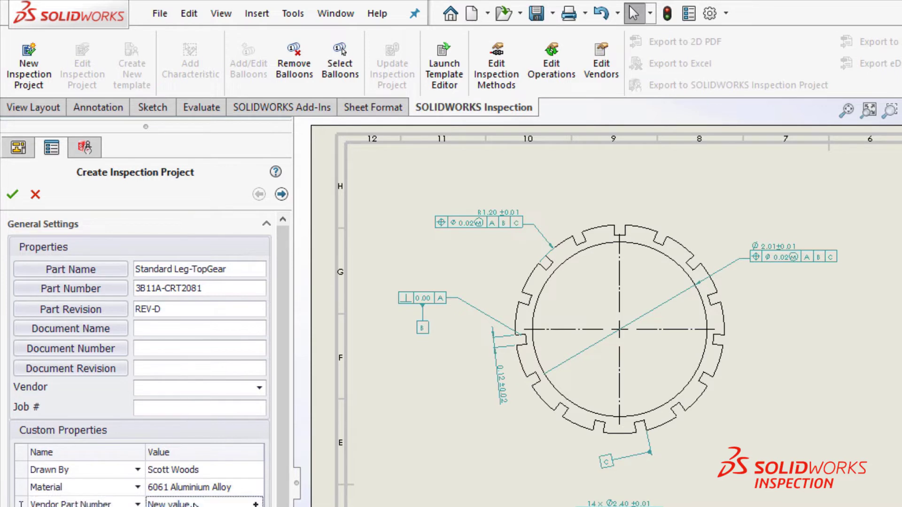
pyautogui.write('Cr10-23FT')
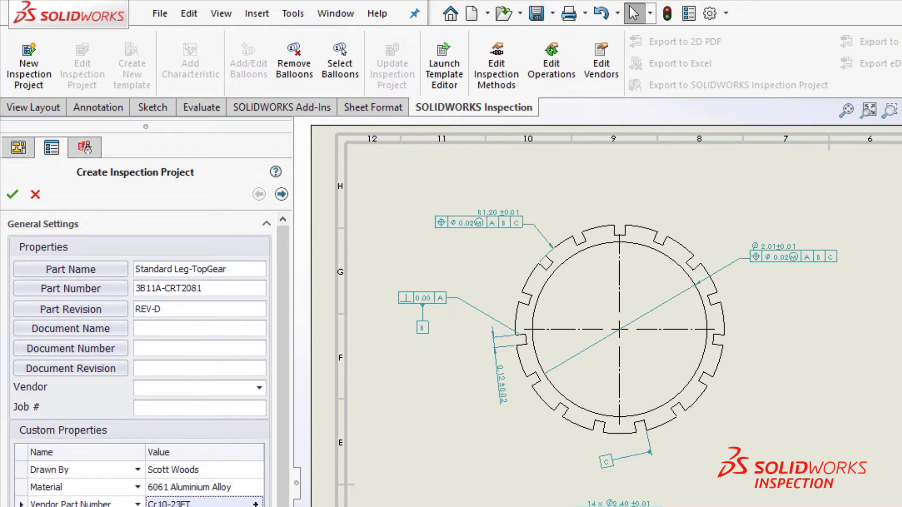
pyautogui.press('Return')
pyautogui.scroll(-1, 141, 357)
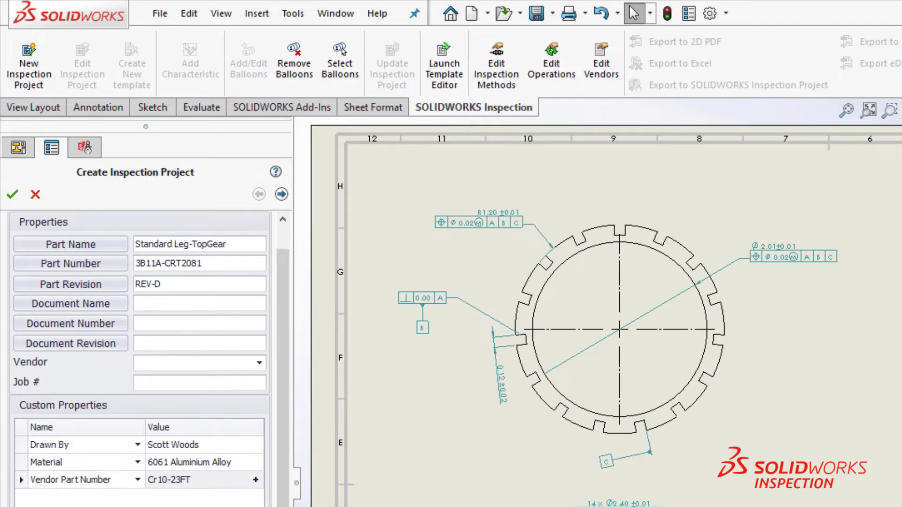
# Move past extraction options to the tolerance page and keep By Precision units in inches
pyautogui.click(282, 194)
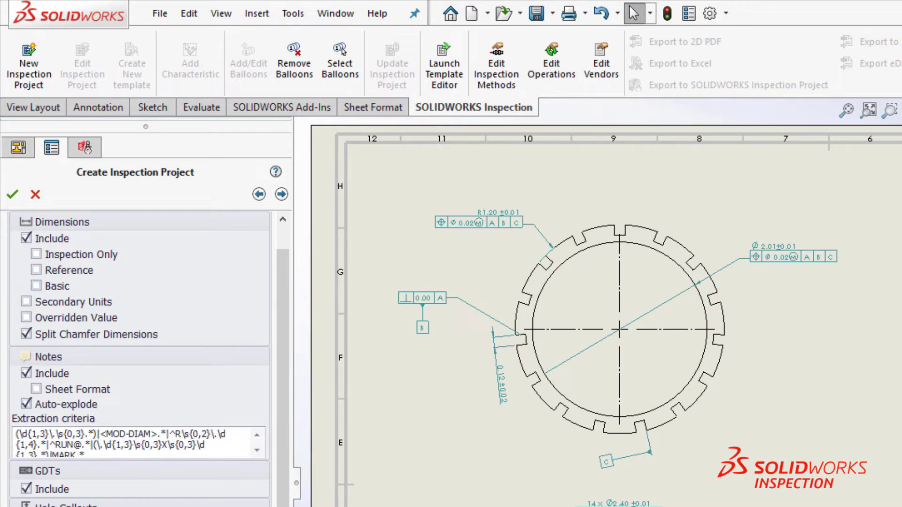
pyautogui.click(281, 194)
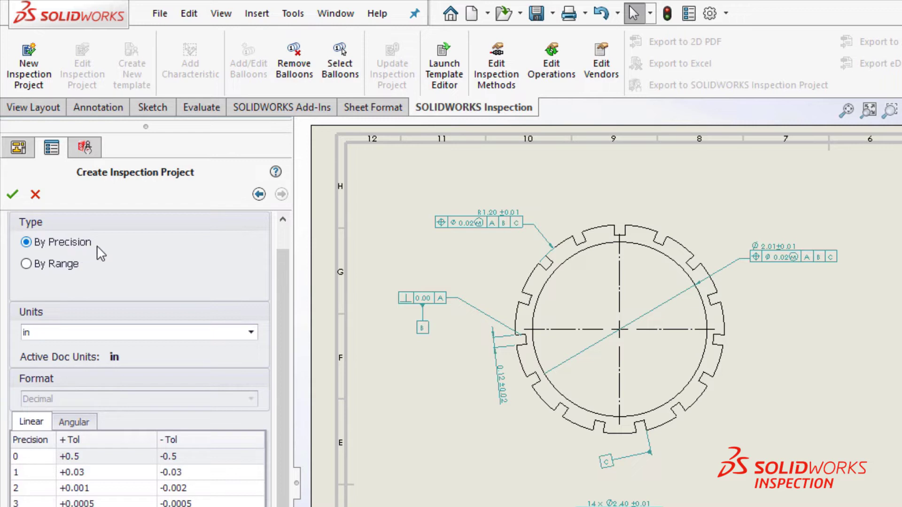
pyautogui.click(195, 334)
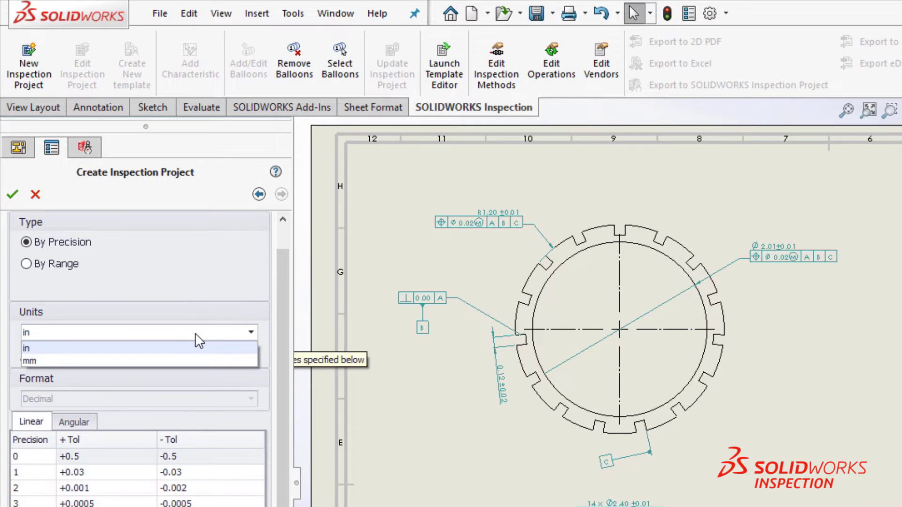
pyautogui.click(202, 299)
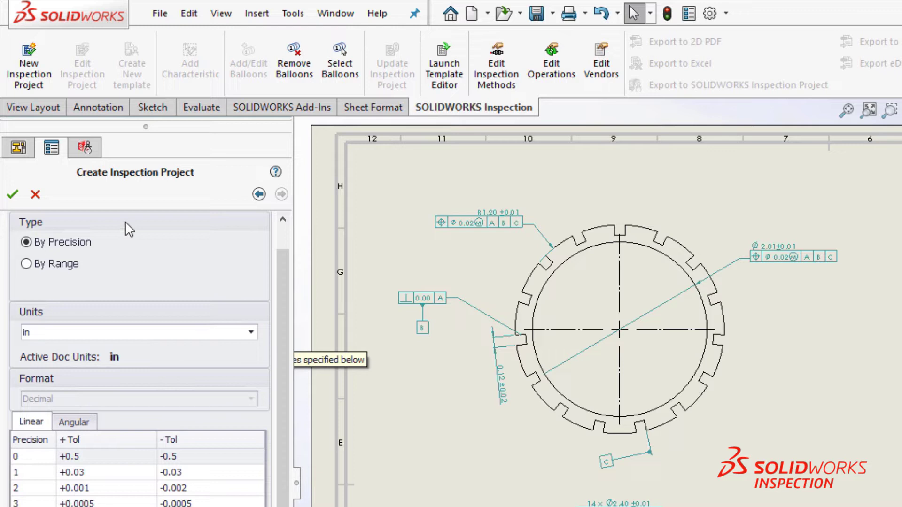
# Create the ballooned inspection project and export it as a SOLIDWORKS Inspection project
pyautogui.click(12, 194)
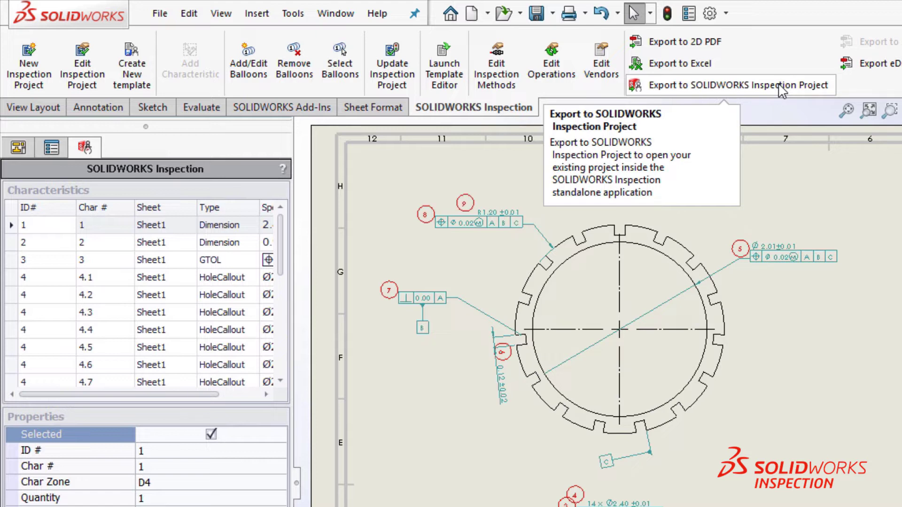
pyautogui.click(781, 87)
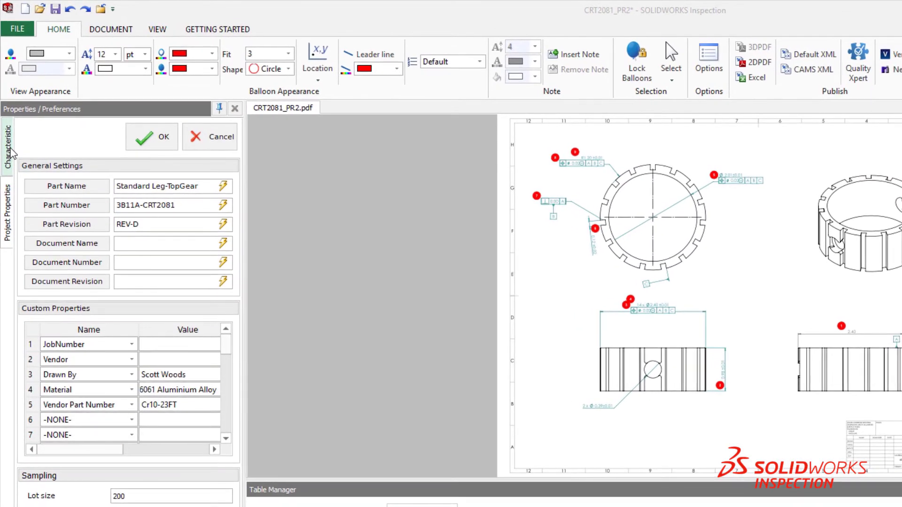
# Show the properties of characteristic 10: a 0.39 dimension with Linear tolerance
pyautogui.click(9, 146)
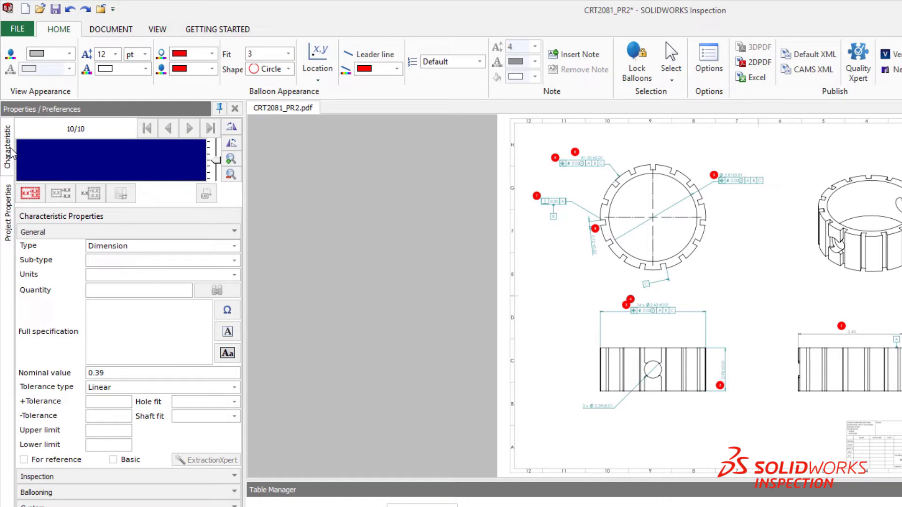
# Enable dimension extraction and capture the 2 x Ø 0.39±0.01 callout as characteristic 10
pyautogui.click(95, 31)
pyautogui.click(180, 48)
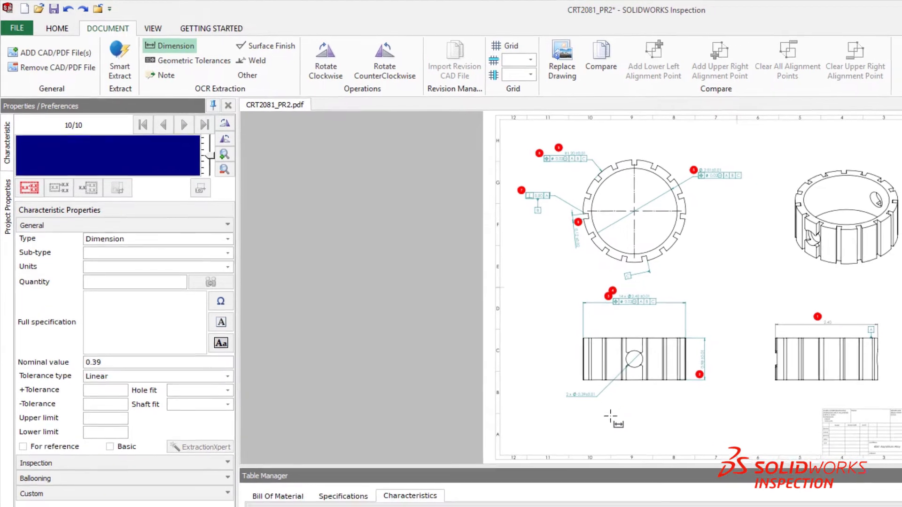
pyautogui.scroll(5, 610, 416)
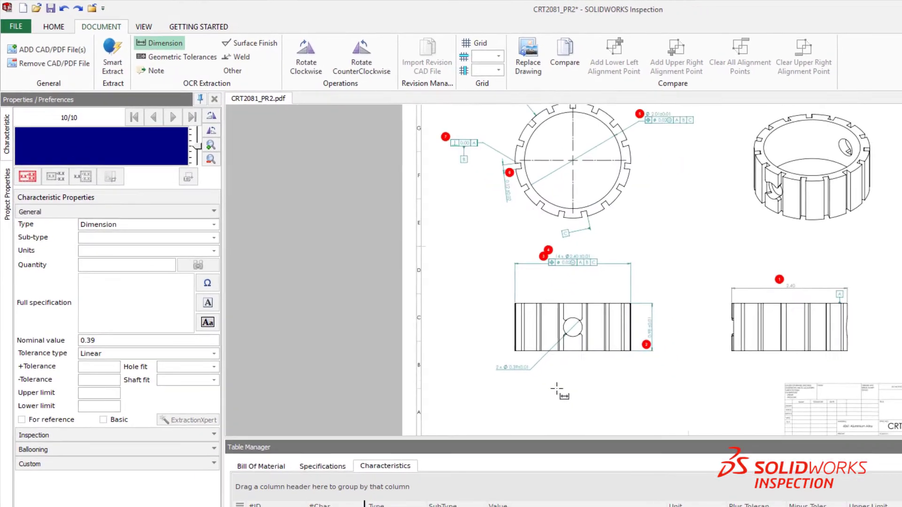
pyautogui.moveTo(336, 324); pyautogui.dragTo(511, 367)
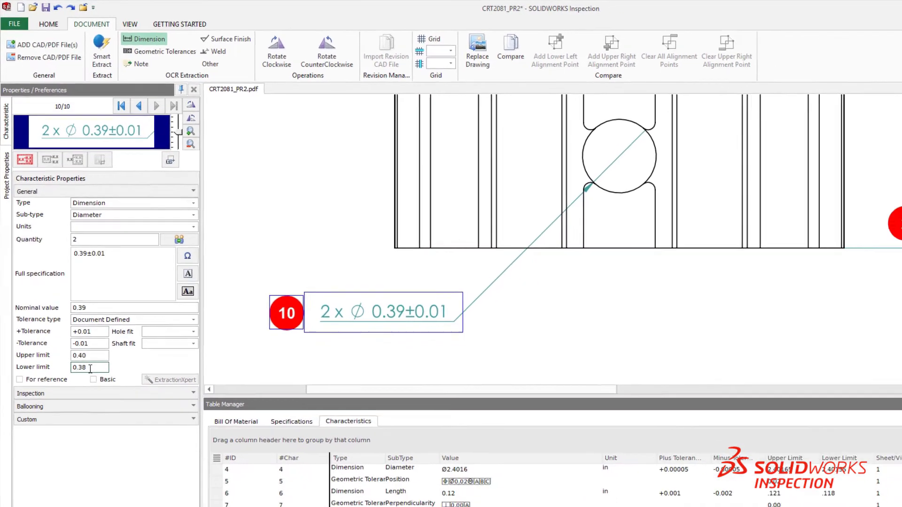
# Capture the drawing number CRT2081_PR2 as balloon 11 and set its type to Note
pyautogui.scroll(-5, 898, 274)
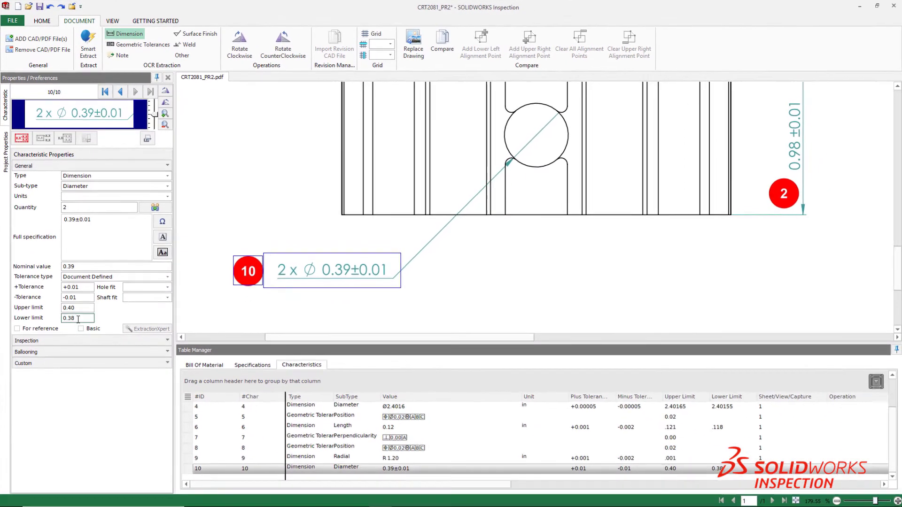
pyautogui.scroll(-3, 897, 274)
pyautogui.moveTo(630, 254)
pyautogui.mouseDown()
pyautogui.moveTo(812, 295)
pyautogui.moveTo(809, 286)
pyautogui.mouseUp()
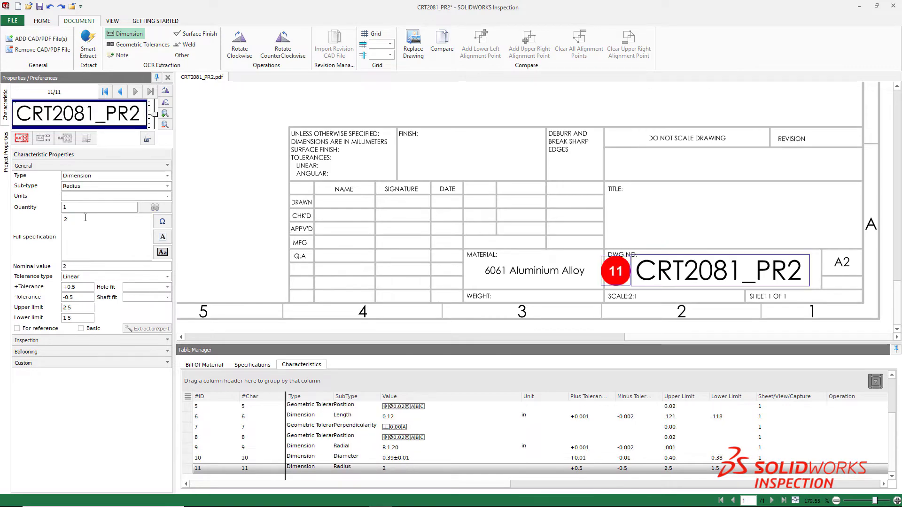
pyautogui.click(89, 177)
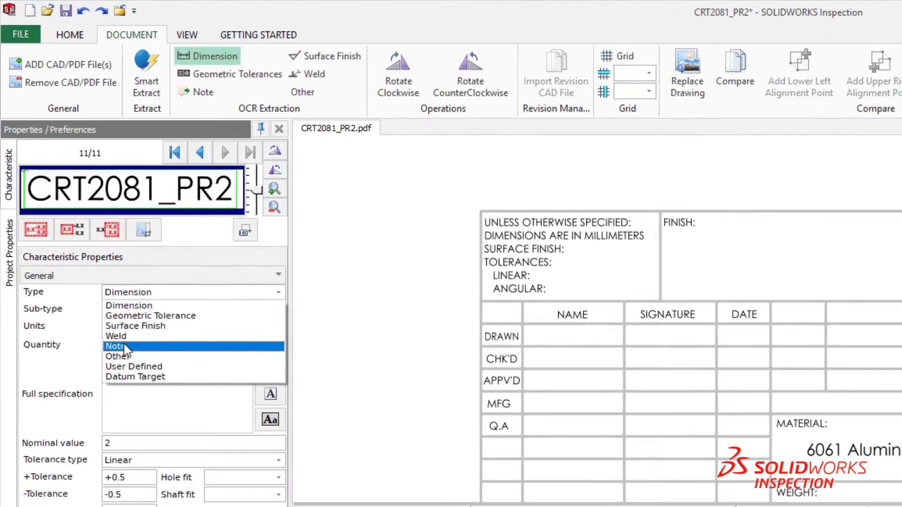
pyautogui.click(70, 208)
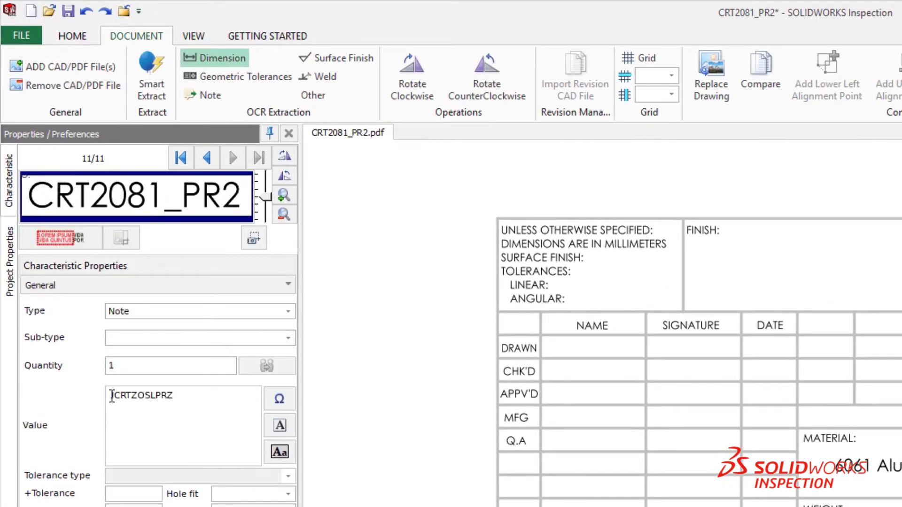
pyautogui.moveTo(109, 395); pyautogui.dragTo(198, 395)
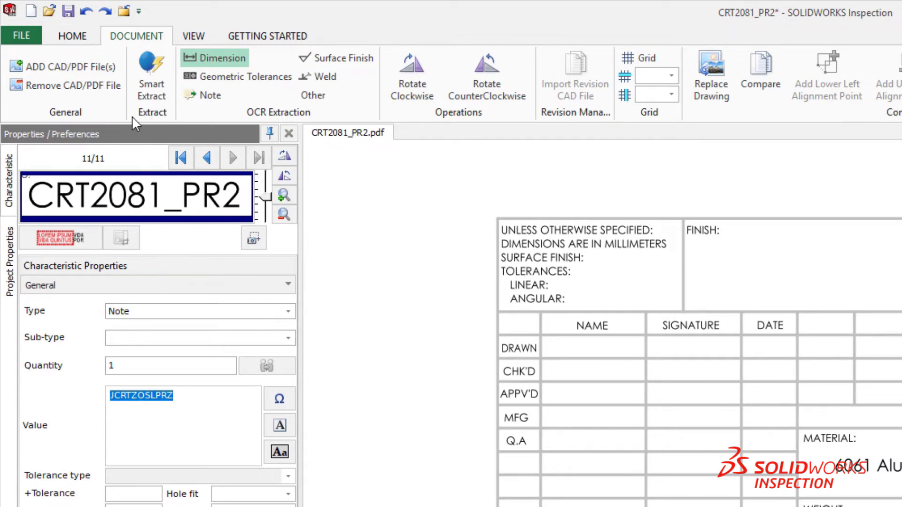
pyautogui.click(86, 39)
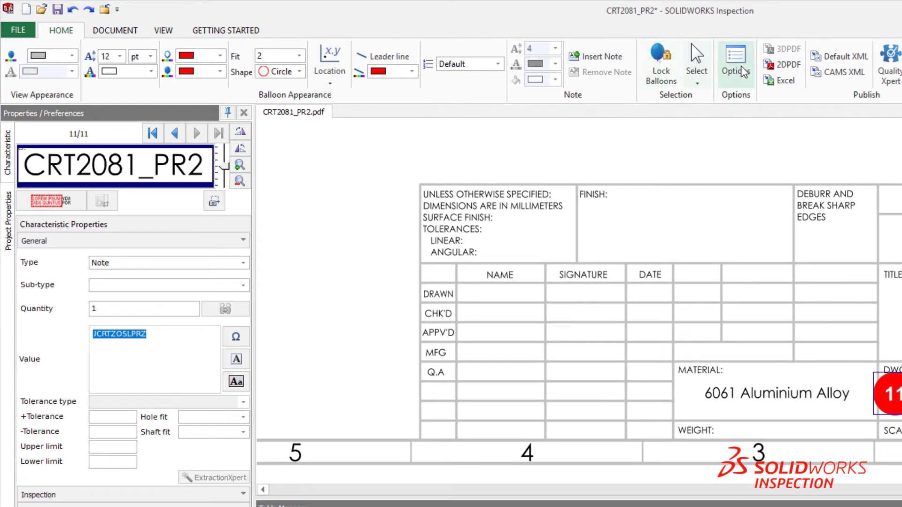
# In the OCR options, switch the Notes OCR dictionary to NX1 and apply it
pyautogui.click(741, 71)
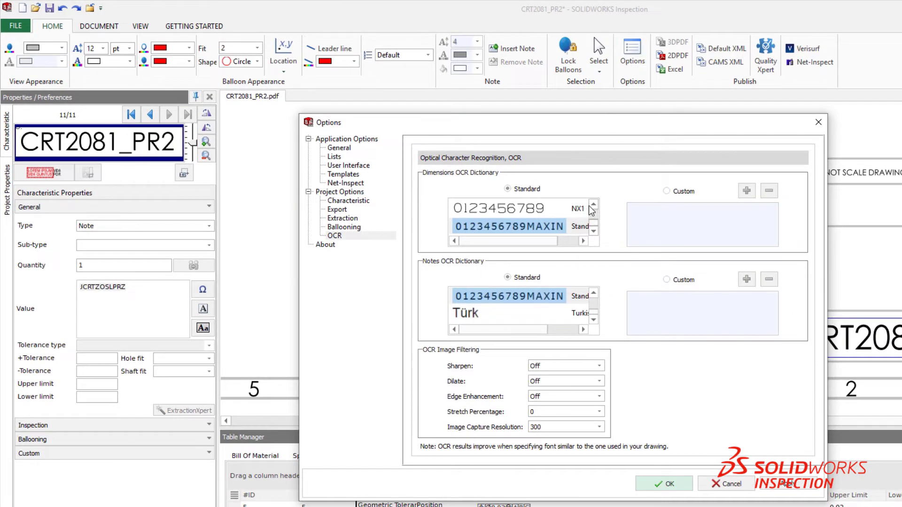
pyautogui.click(598, 206)
pyautogui.click(594, 204)
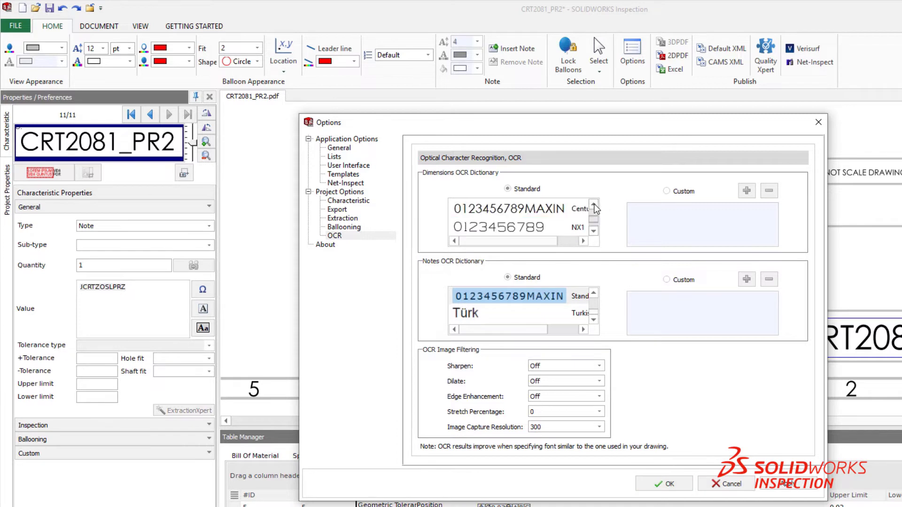
pyautogui.click(594, 205)
pyautogui.click(594, 205)
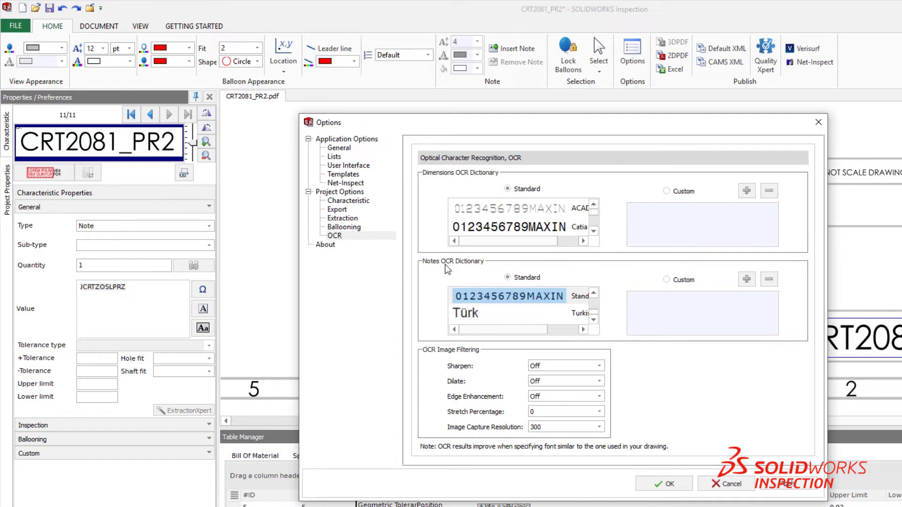
pyautogui.click(595, 294)
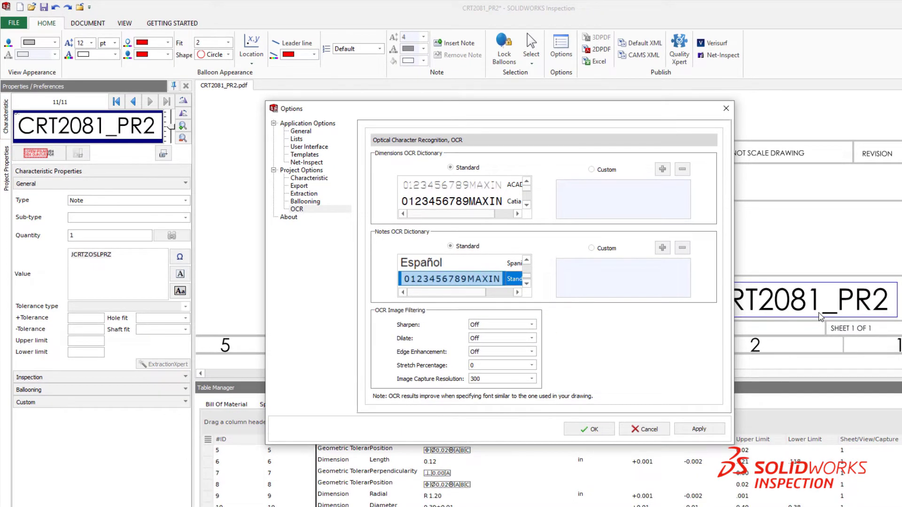
pyautogui.click(526, 260)
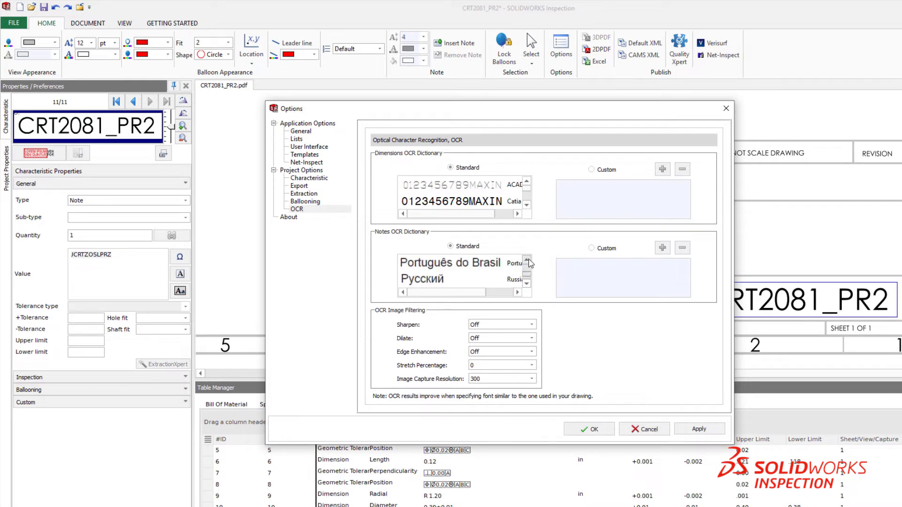
pyautogui.click(527, 260)
pyautogui.click(526, 259)
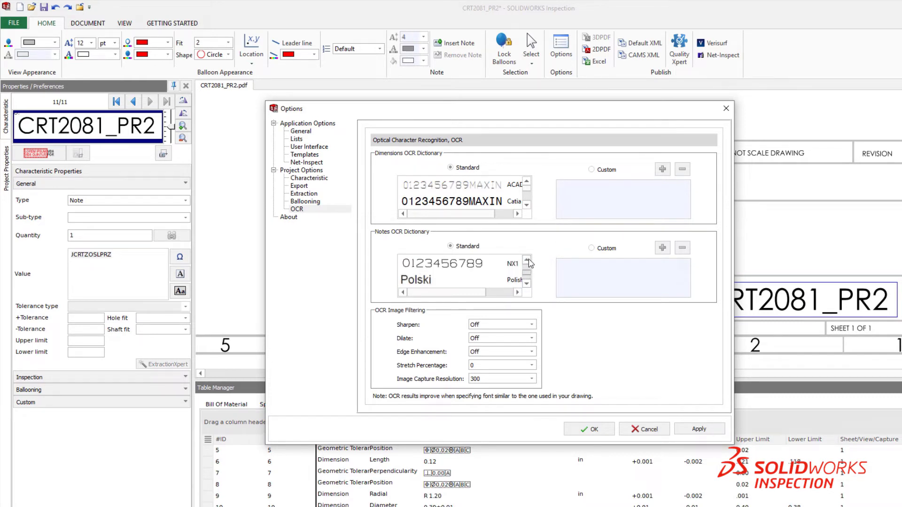
pyautogui.click(413, 269)
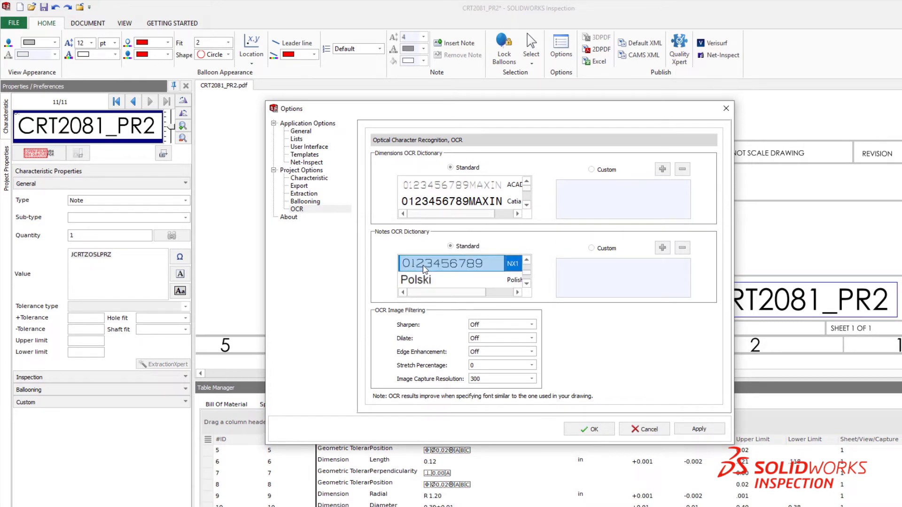
pyautogui.click(687, 427)
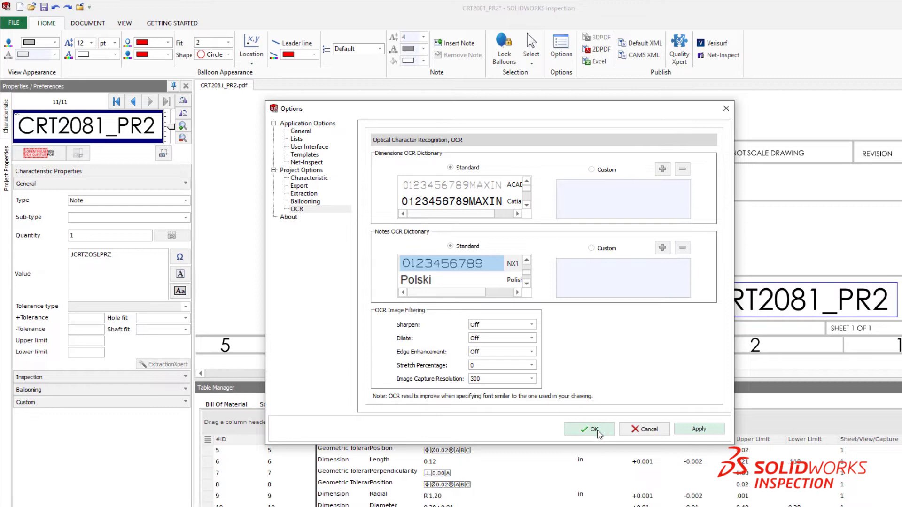
# Re-capture drawing number CRT2081_PR2 and re-run OCR, now reading CRT208I -PR2
pyautogui.click(595, 430)
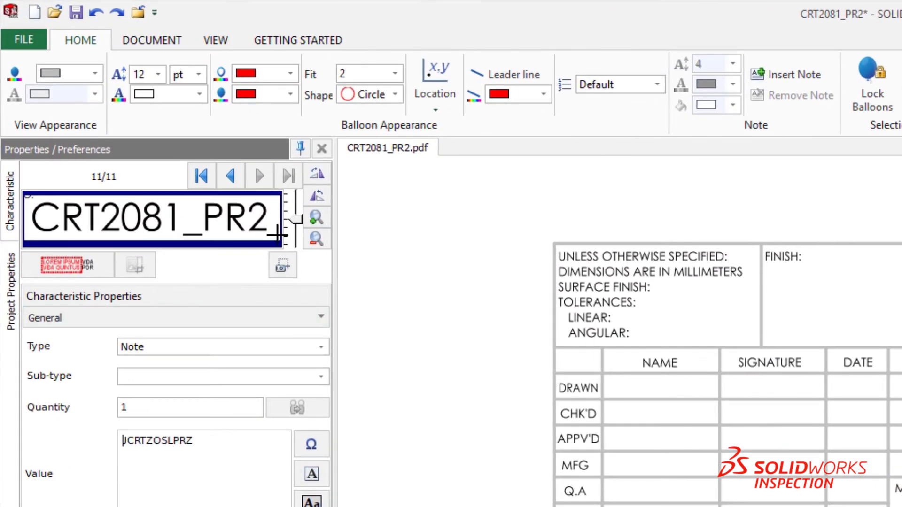
pyautogui.moveTo(277, 233); pyautogui.dragTo(160, 194)
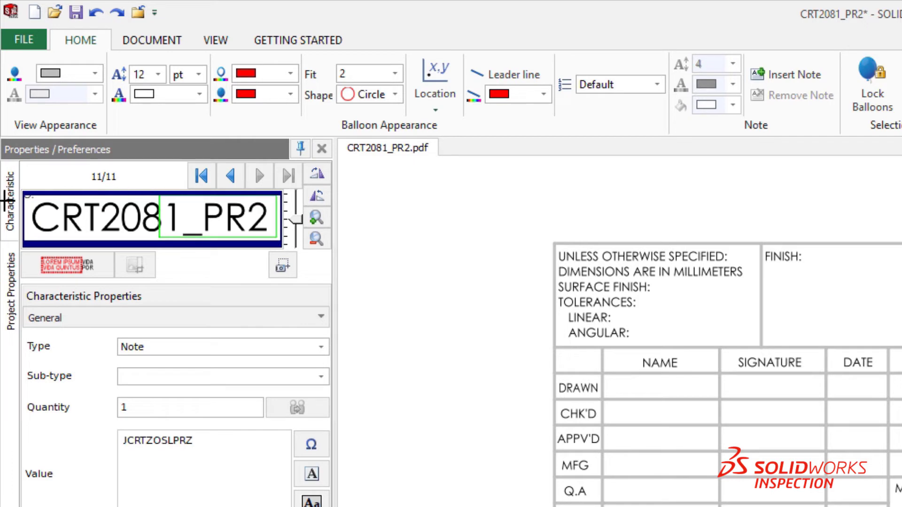
pyautogui.moveTo(7, 201); pyautogui.dragTo(4, 194)
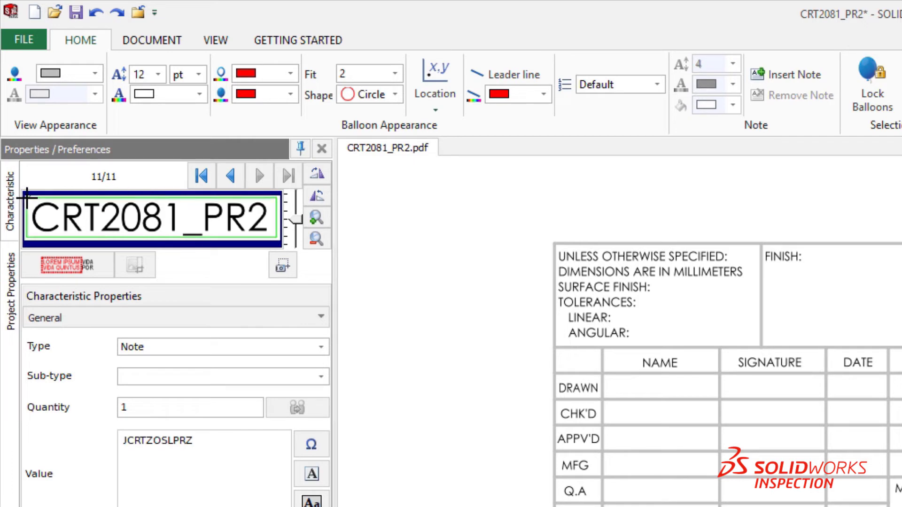
pyautogui.click(89, 269)
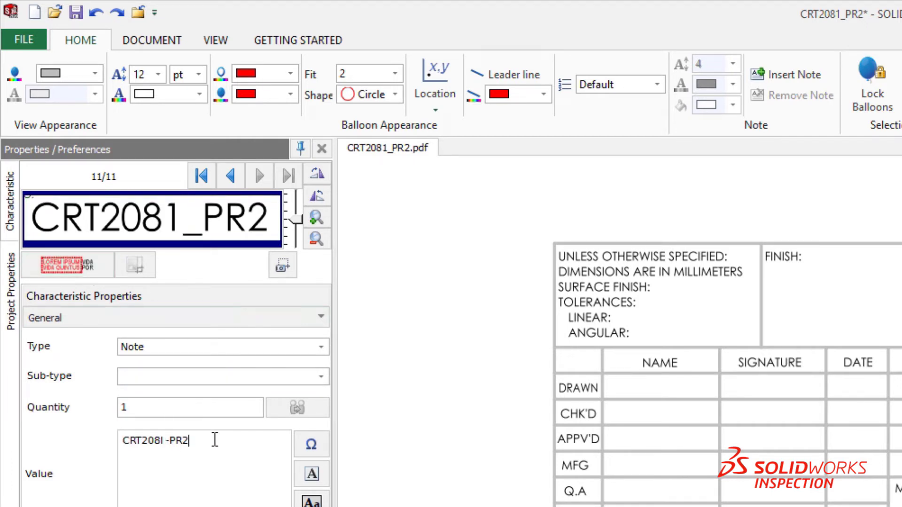
pyautogui.moveTo(215, 440); pyautogui.dragTo(119, 437)
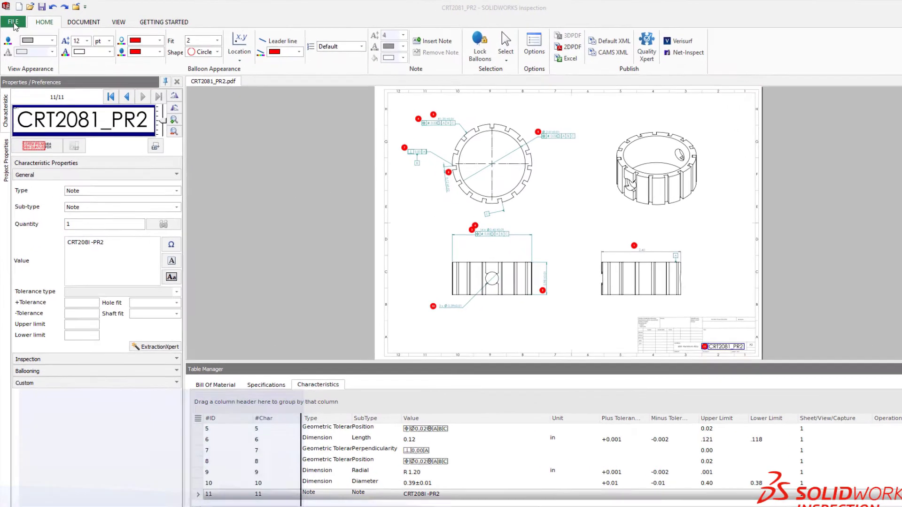
# Open the AS9102 - MXpert.xlt report template in the Excel template editor
pyautogui.click(13, 21)
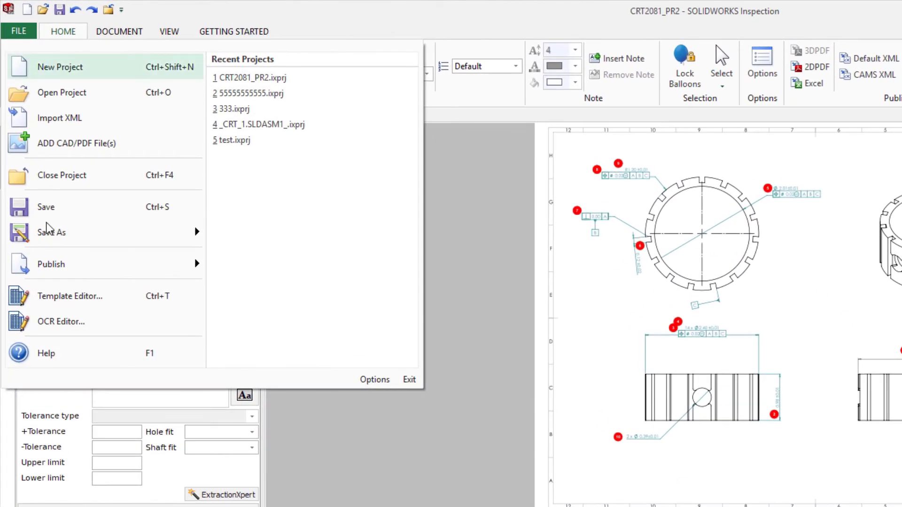
pyautogui.click(40, 296)
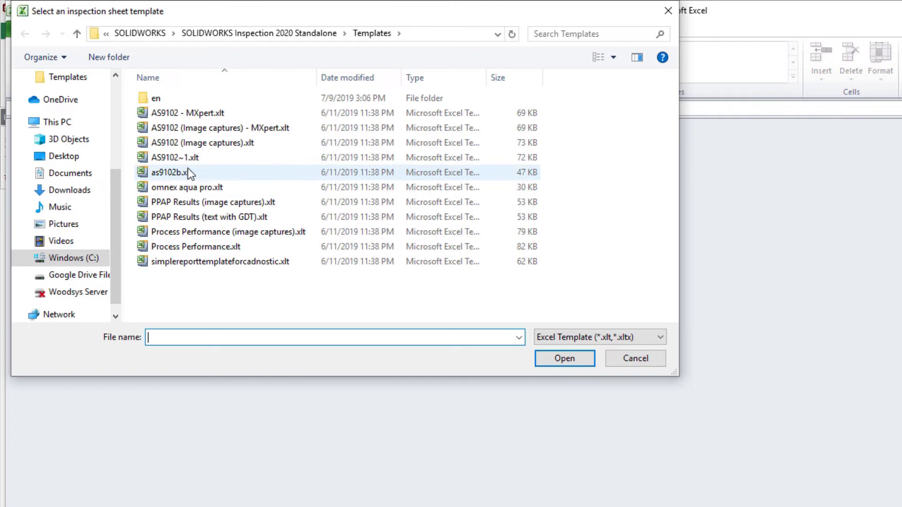
pyautogui.click(186, 115)
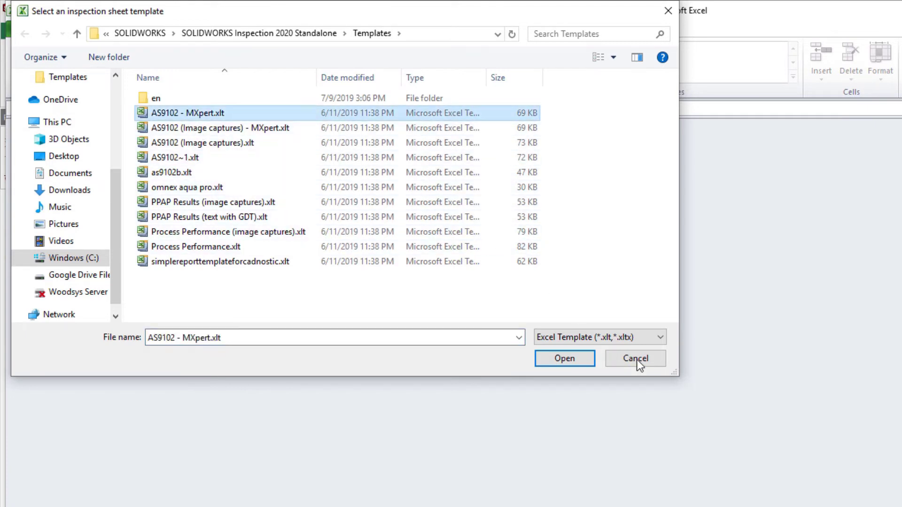
pyautogui.click(588, 359)
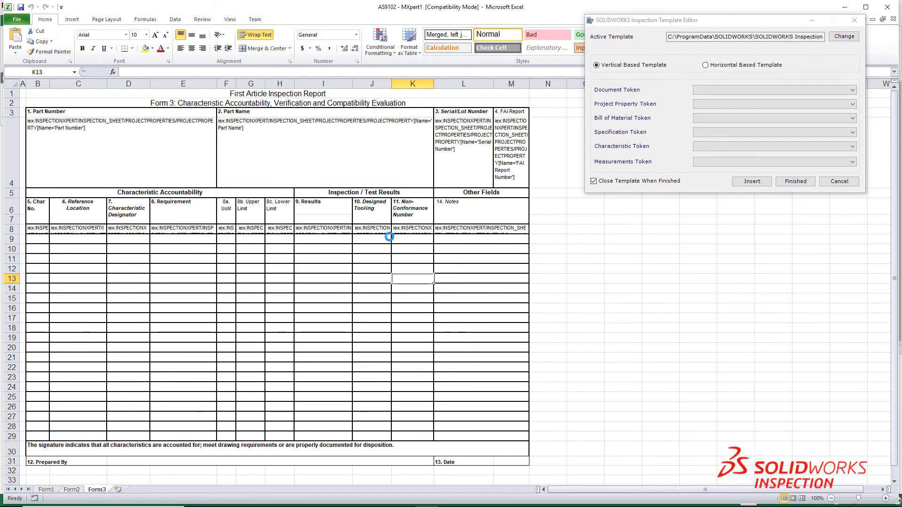
# On the Form3 sheet, insert three blank rows above the report table
pyautogui.click(45, 490)
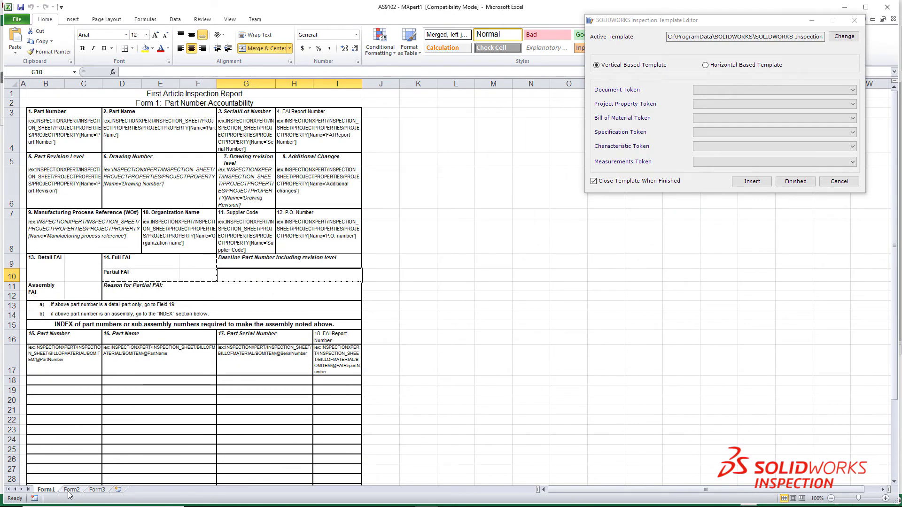
pyautogui.click(72, 490)
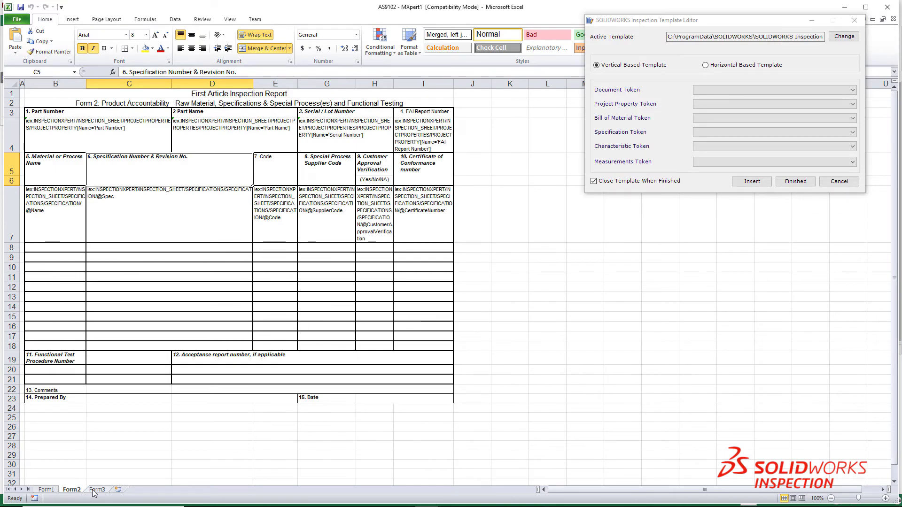
pyautogui.click(96, 490)
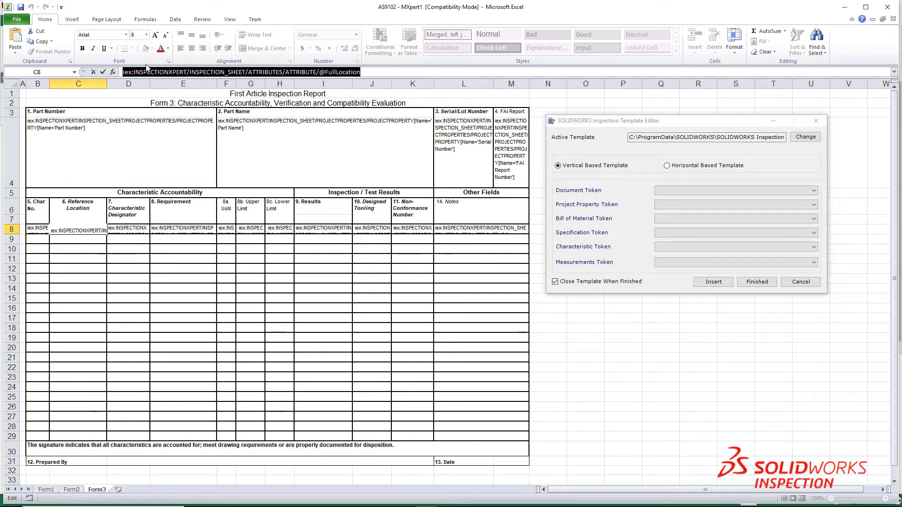
pyautogui.rightClick(9, 112)
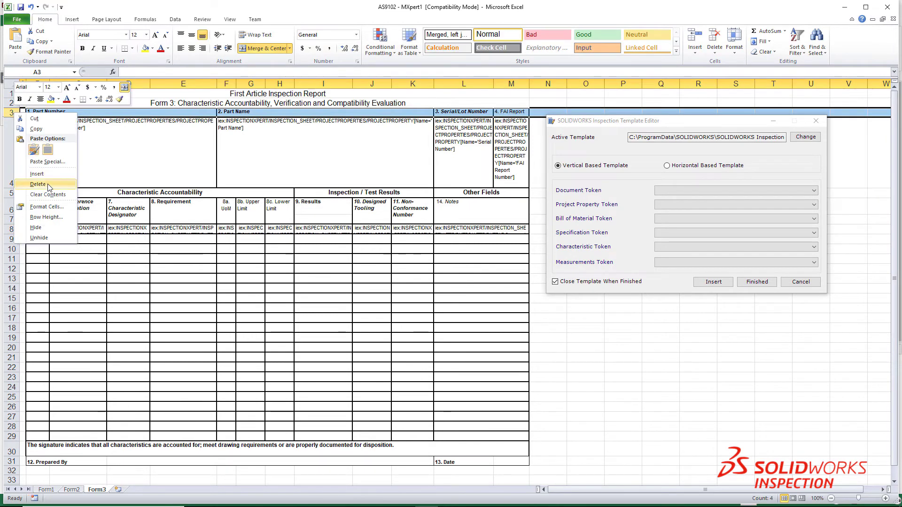
pyautogui.click(37, 173)
pyautogui.rightClick(10, 112)
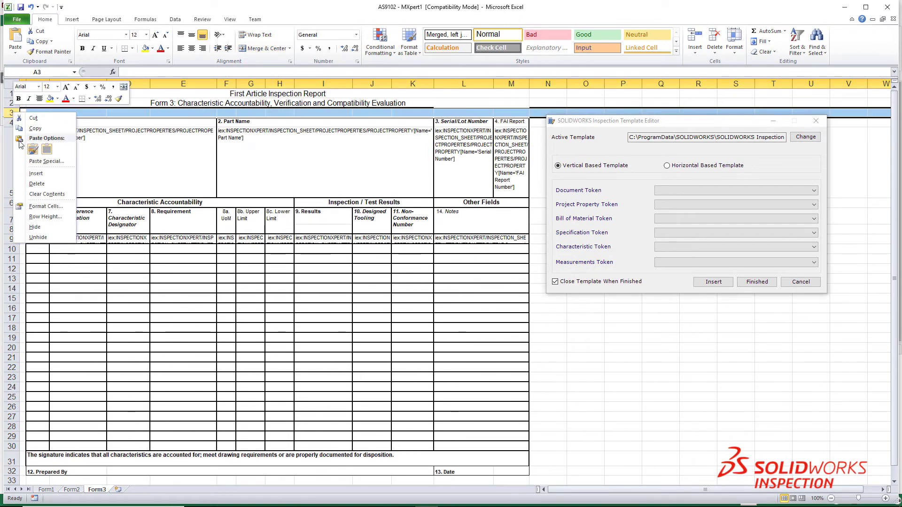
pyautogui.click(37, 174)
pyautogui.rightClick(10, 123)
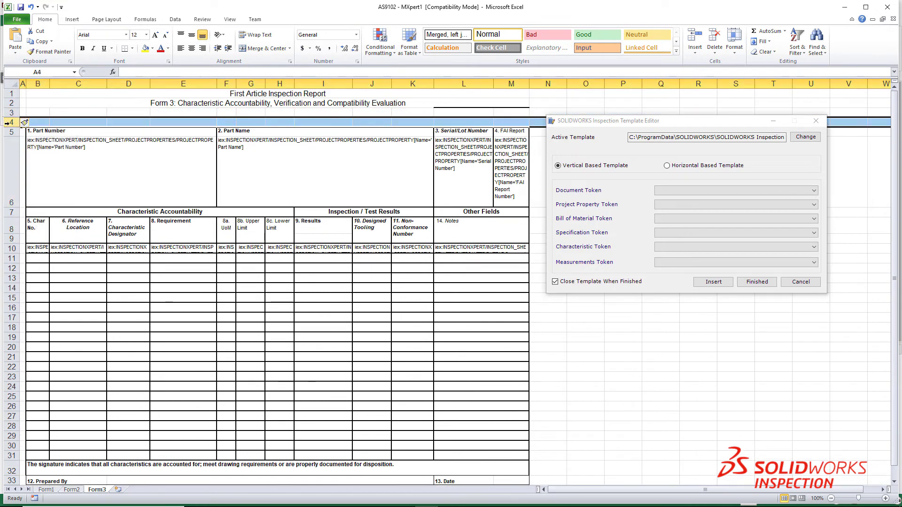
pyautogui.click(40, 186)
# Apply an outline border around the block B3:M5
pyautogui.click(506, 132)
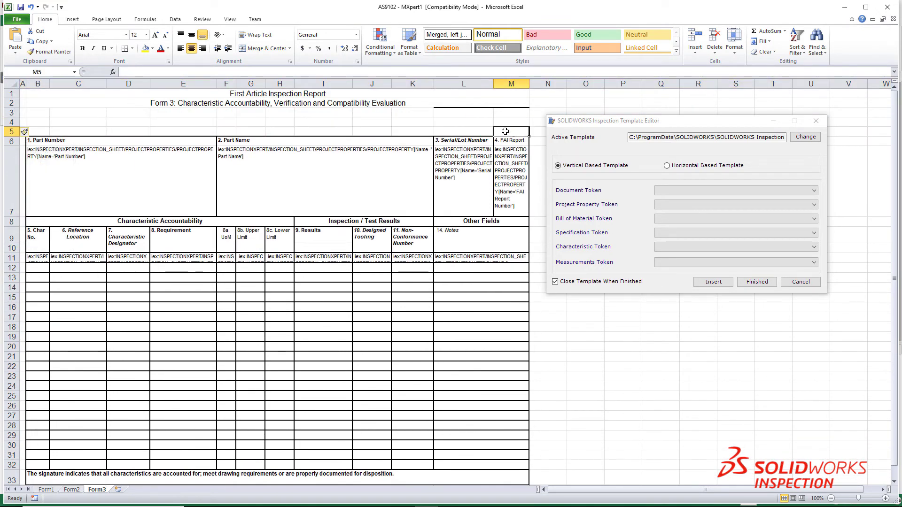
pyautogui.keyDown('shift'); pyautogui.click(38, 115); pyautogui.keyUp('shift')
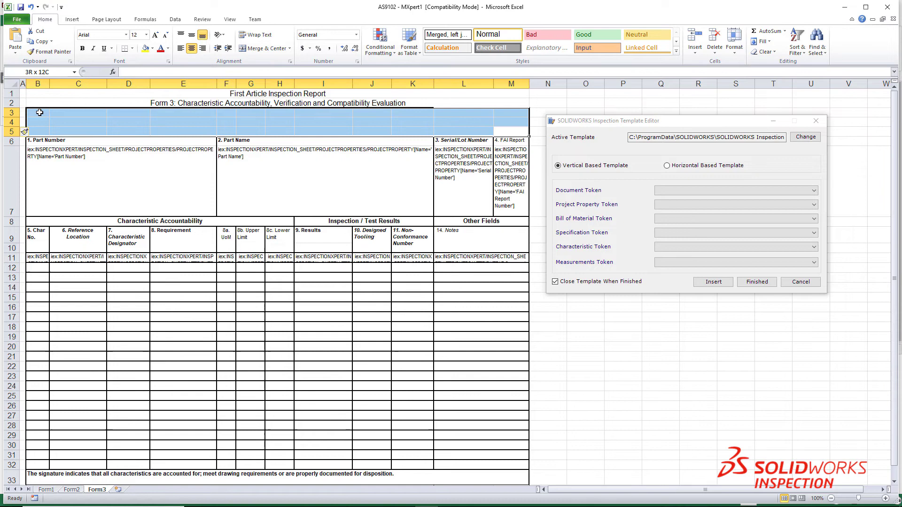
pyautogui.rightClick(41, 114)
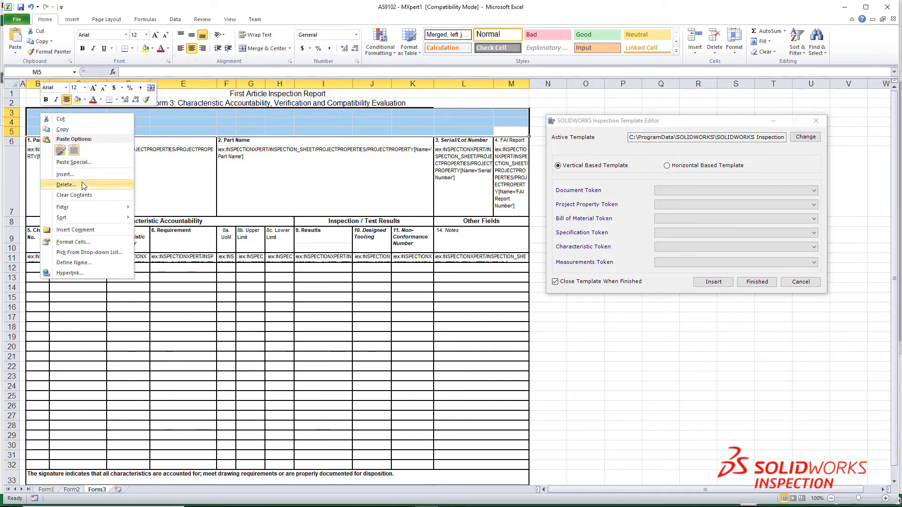
pyautogui.click(73, 242)
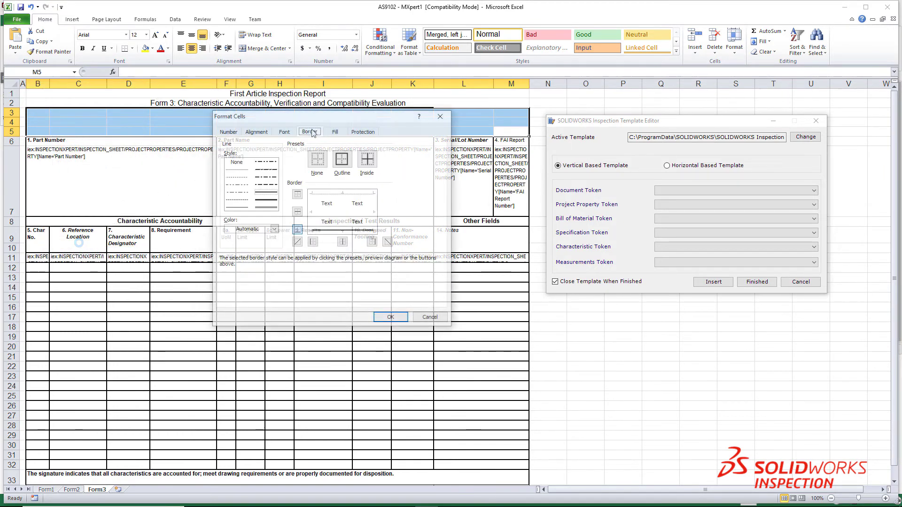
pyautogui.click(341, 159)
pyautogui.click(391, 317)
pyautogui.click(610, 334)
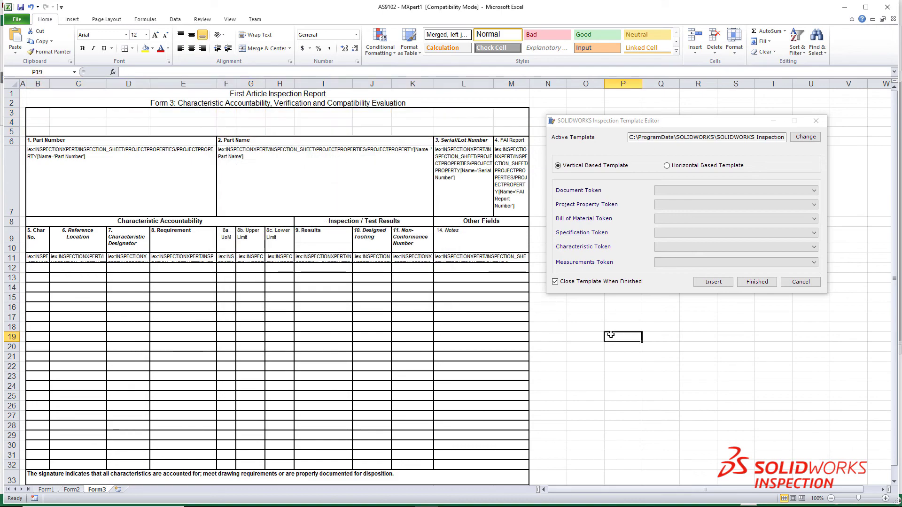
# Type the labels 'Material' and 'Vend Prt #' into cells C4 and C5
pyautogui.click(735, 204)
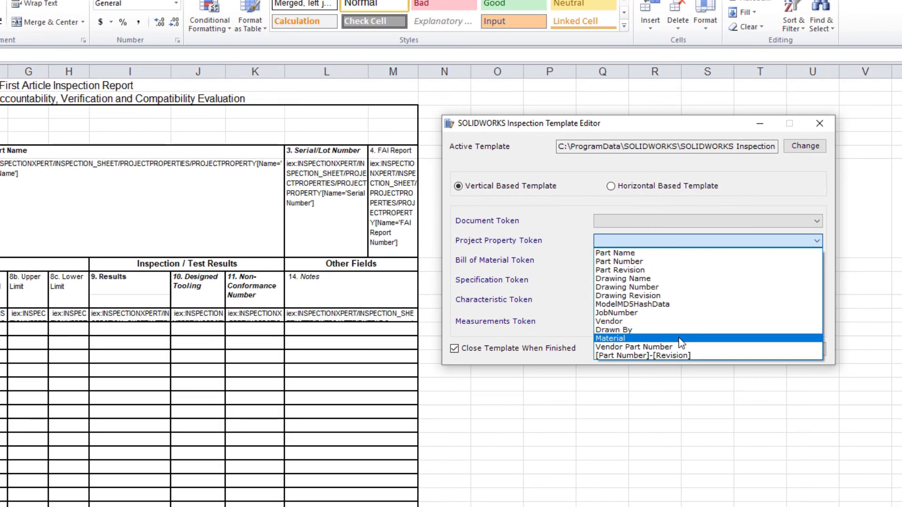
pyautogui.click(681, 347)
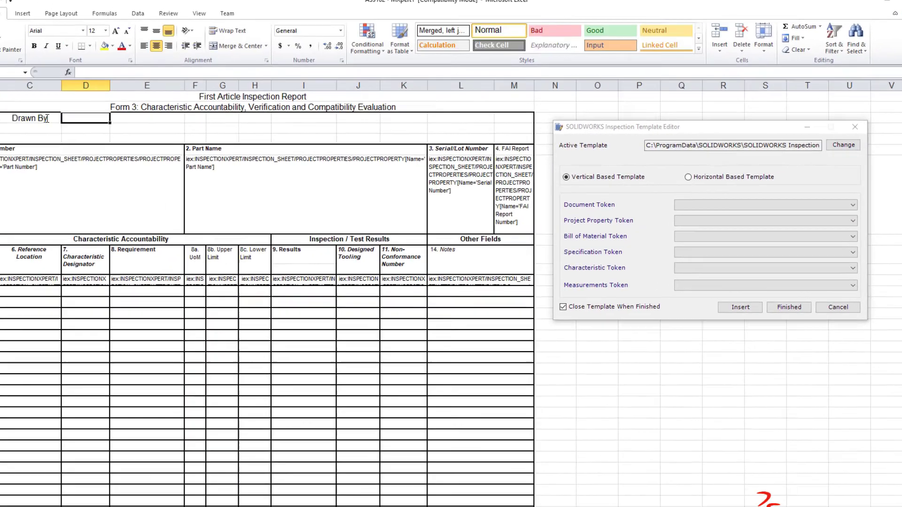
pyautogui.click(46, 125)
pyautogui.write('Materil')
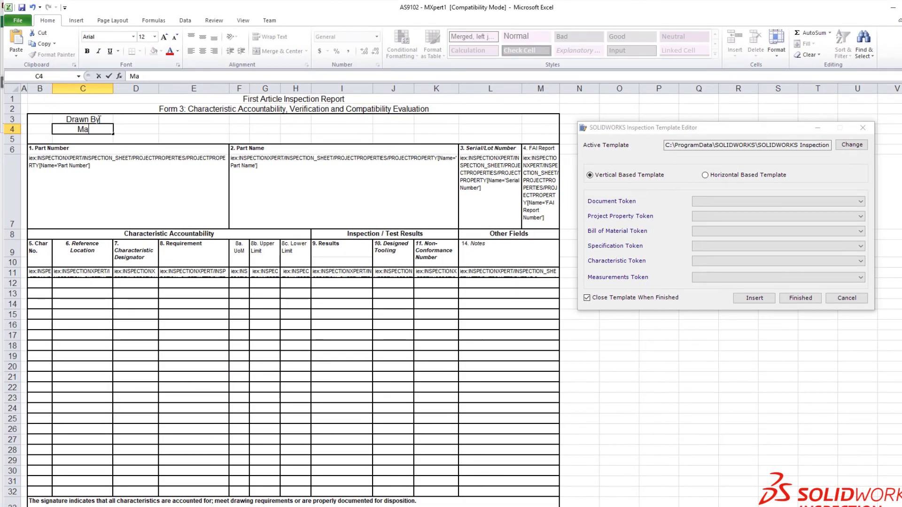
pyautogui.press('BackSpace')
pyautogui.write('al')
pyautogui.press('Return')
pyautogui.write('Vend Prt #')
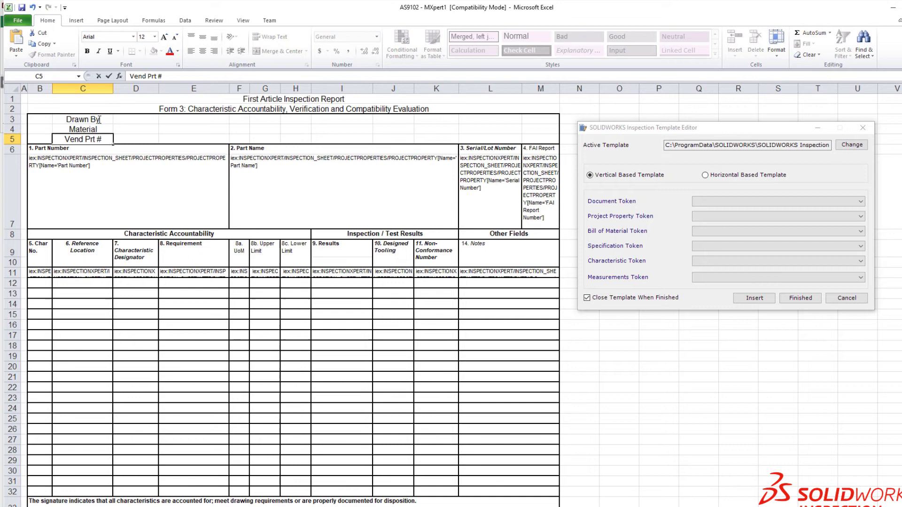
pyautogui.press('Return')
# Insert the Drawn By, Material and Vendor Part Number project property tokens into D3:D5
pyautogui.click(137, 118)
pyautogui.click(742, 217)
pyautogui.click(739, 284)
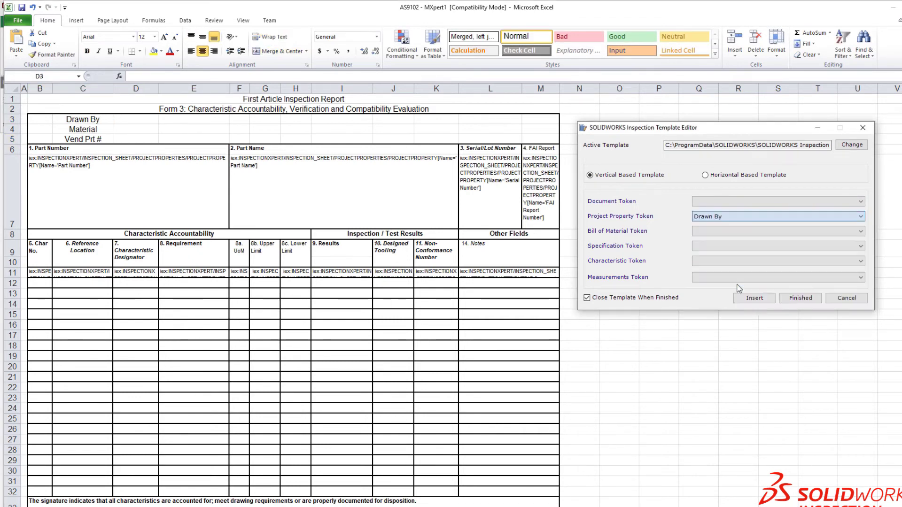
pyautogui.click(753, 299)
pyautogui.click(137, 129)
pyautogui.click(742, 217)
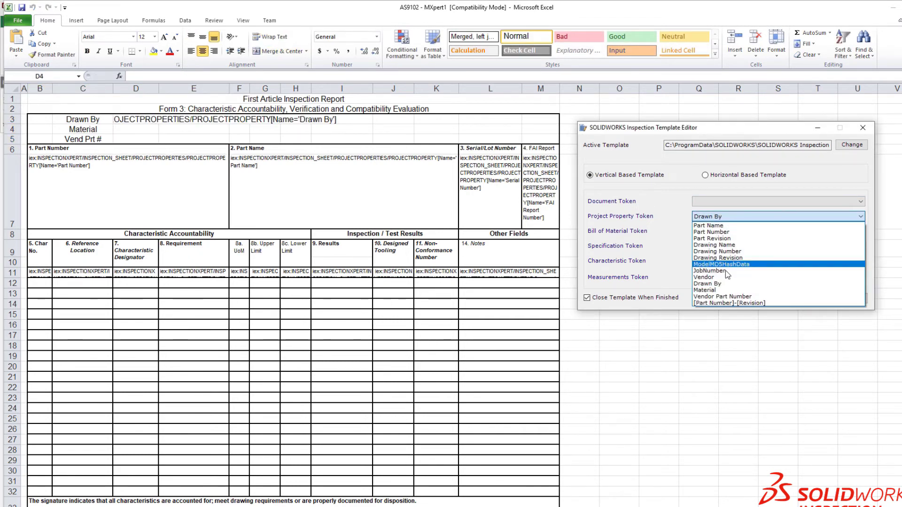
pyautogui.click(727, 291)
pyautogui.click(753, 297)
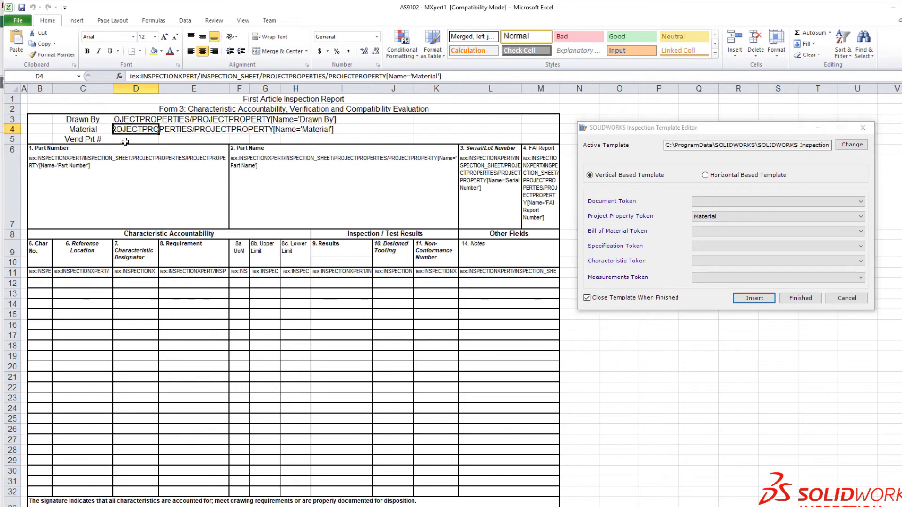
pyautogui.click(742, 216)
pyautogui.click(728, 301)
pyautogui.click(752, 298)
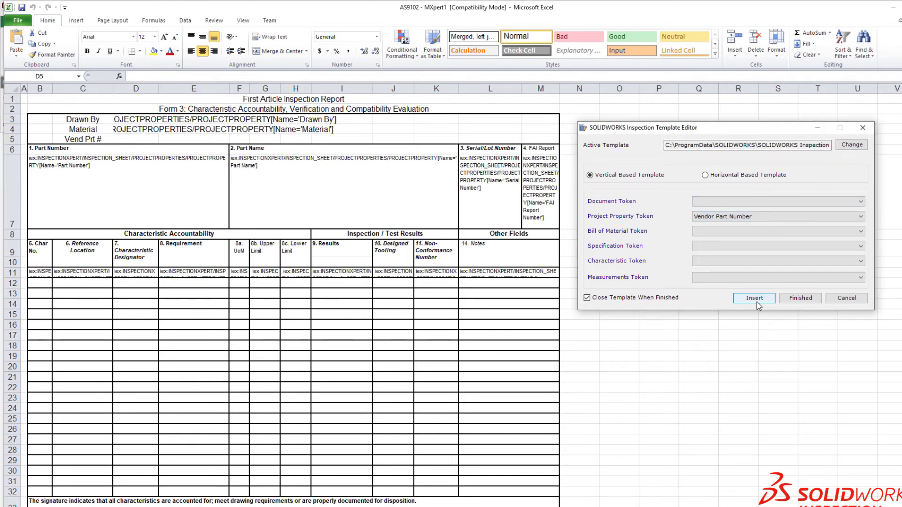
# Left-align the labels in C3:C5 and finish the template
pyautogui.moveTo(82, 120); pyautogui.dragTo(81, 138)
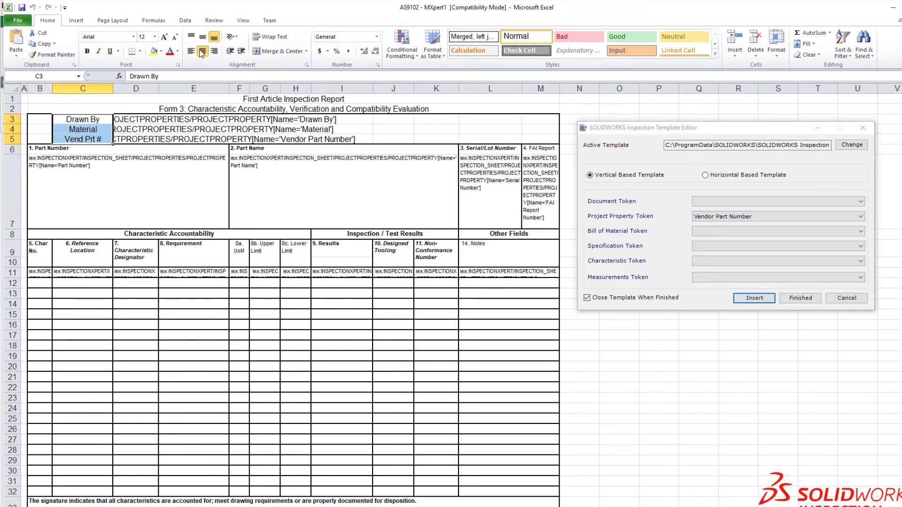
pyautogui.click(191, 51)
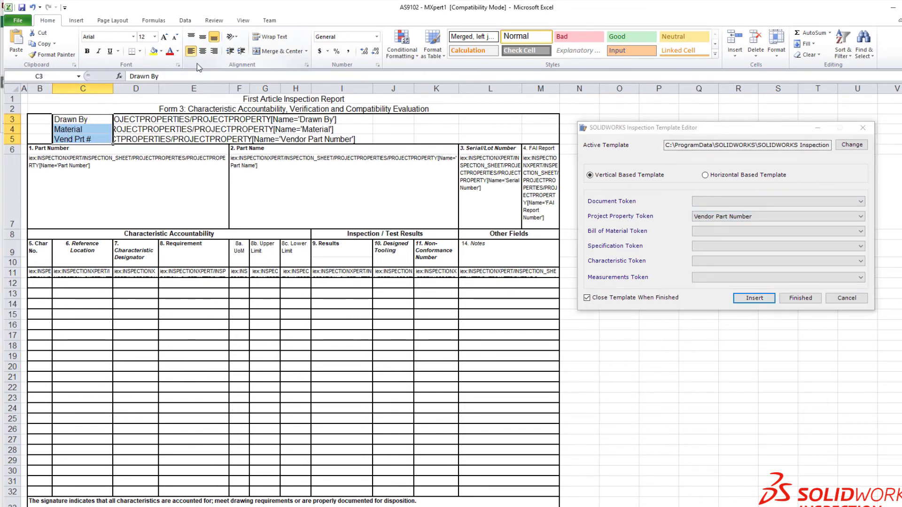
pyautogui.click(800, 298)
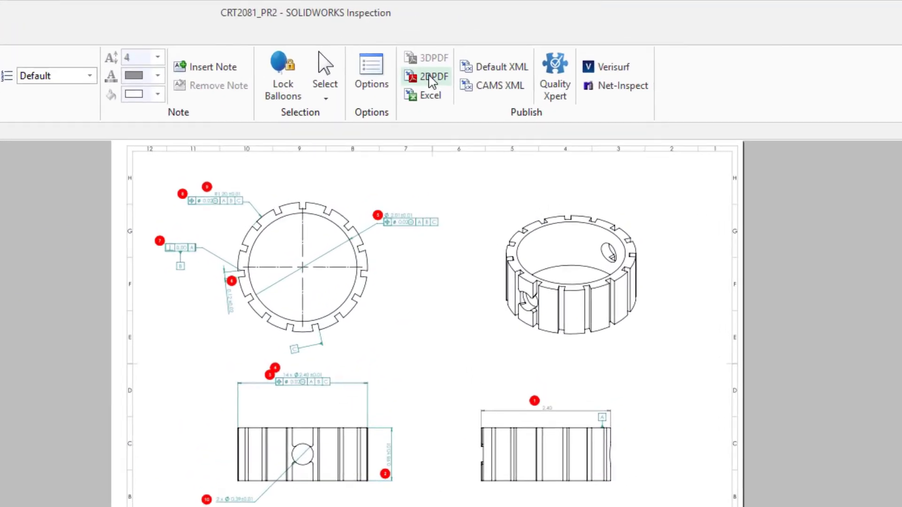
# Add TEST.xlt to the Excel export templates and start the Excel export
pyautogui.click(427, 97)
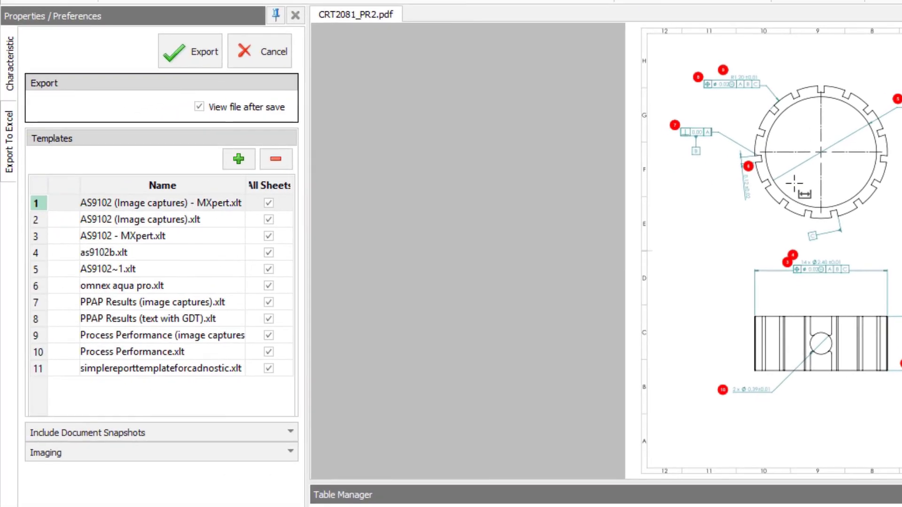
pyautogui.click(238, 159)
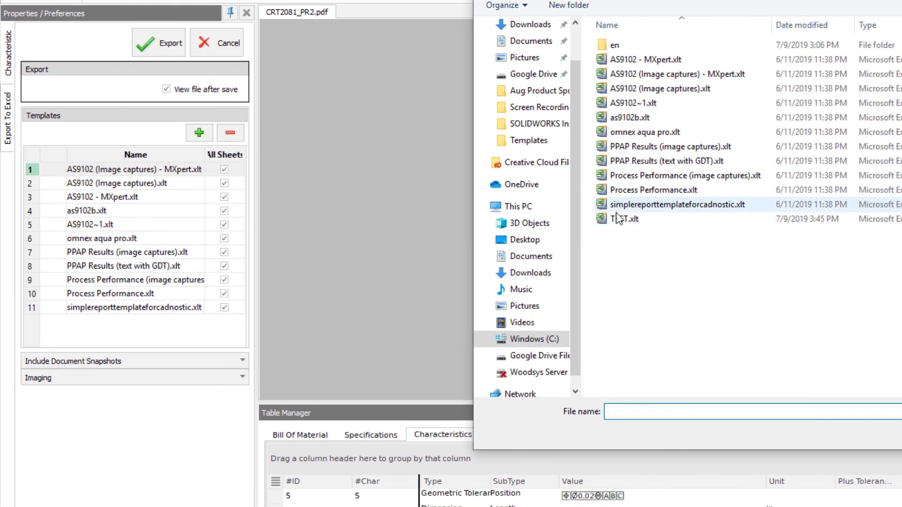
pyautogui.click(666, 232)
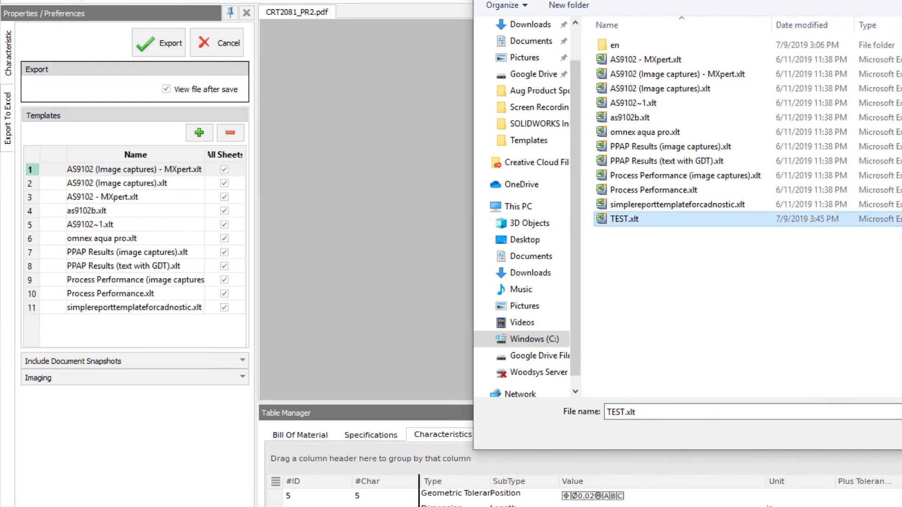
pyautogui.press('Return')
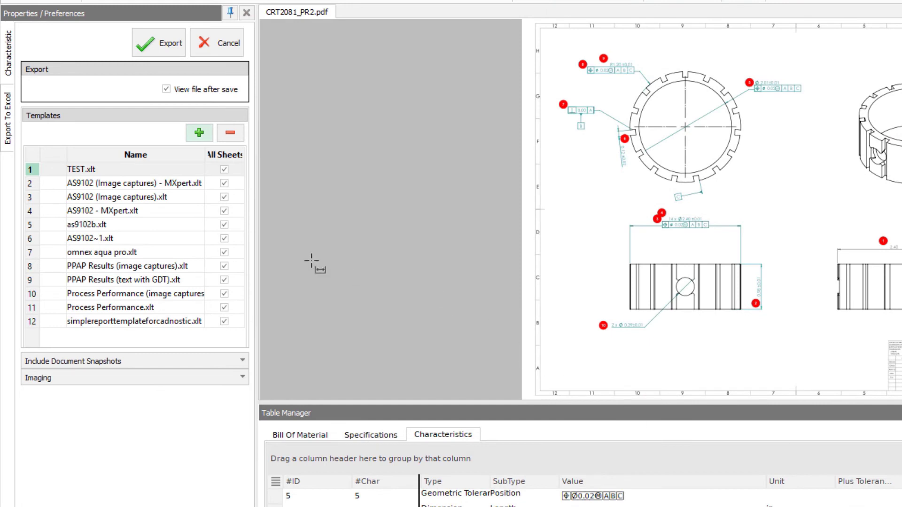
pyautogui.click(155, 43)
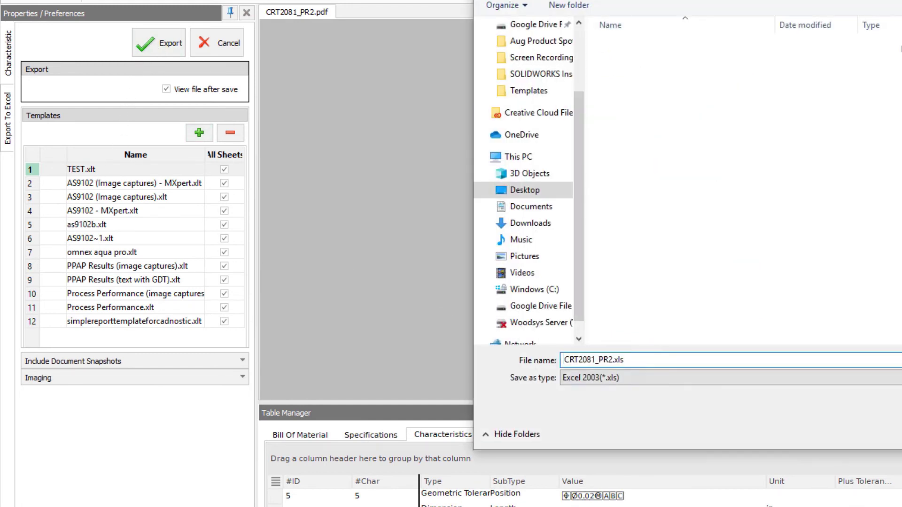
# Save the export as CRT2081_PR2.xls, AutoFit column D, and check the header values
pyautogui.press('Return')
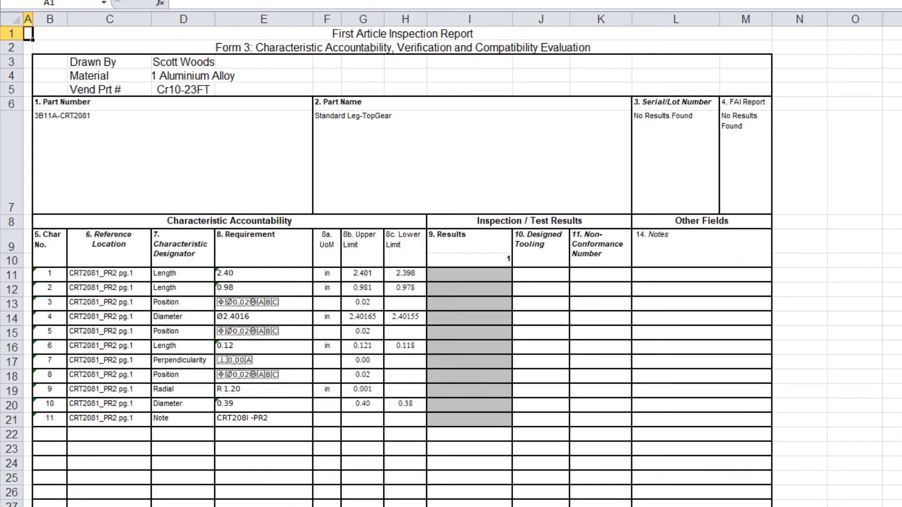
pyautogui.doubleClick(215, 19)
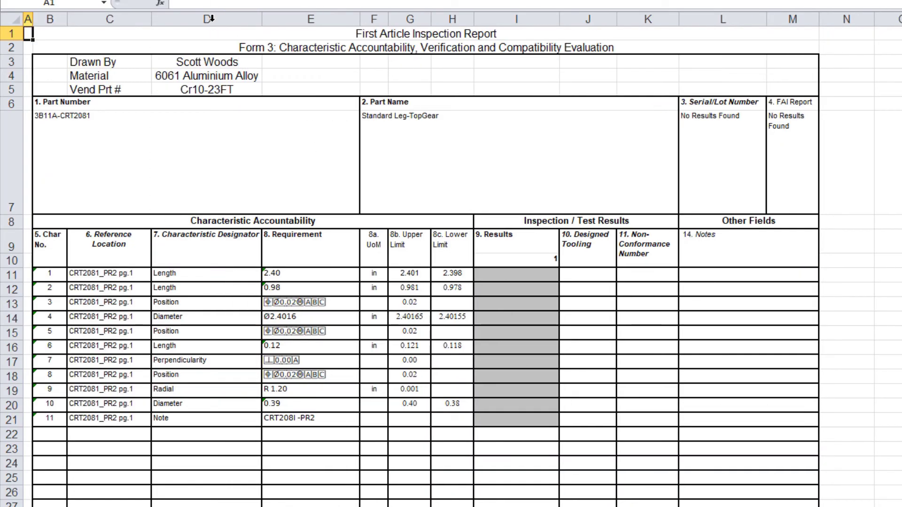
pyautogui.click(244, 63)
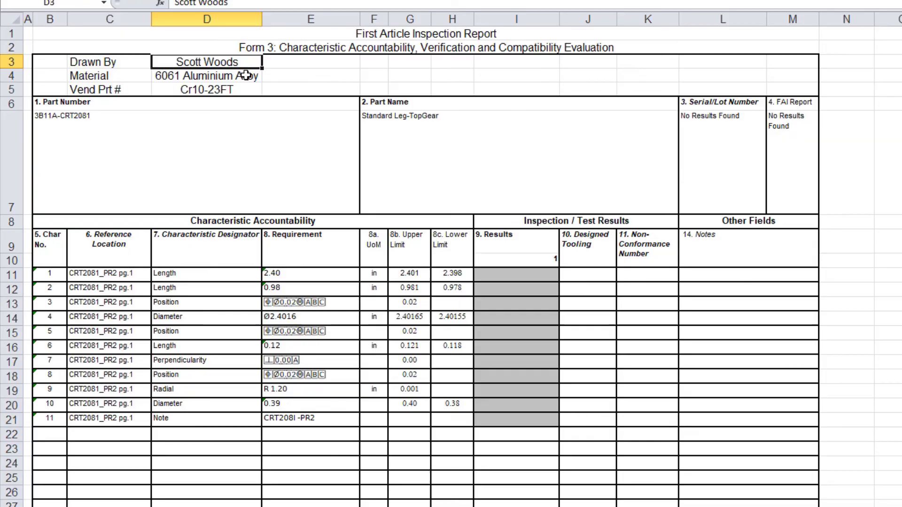